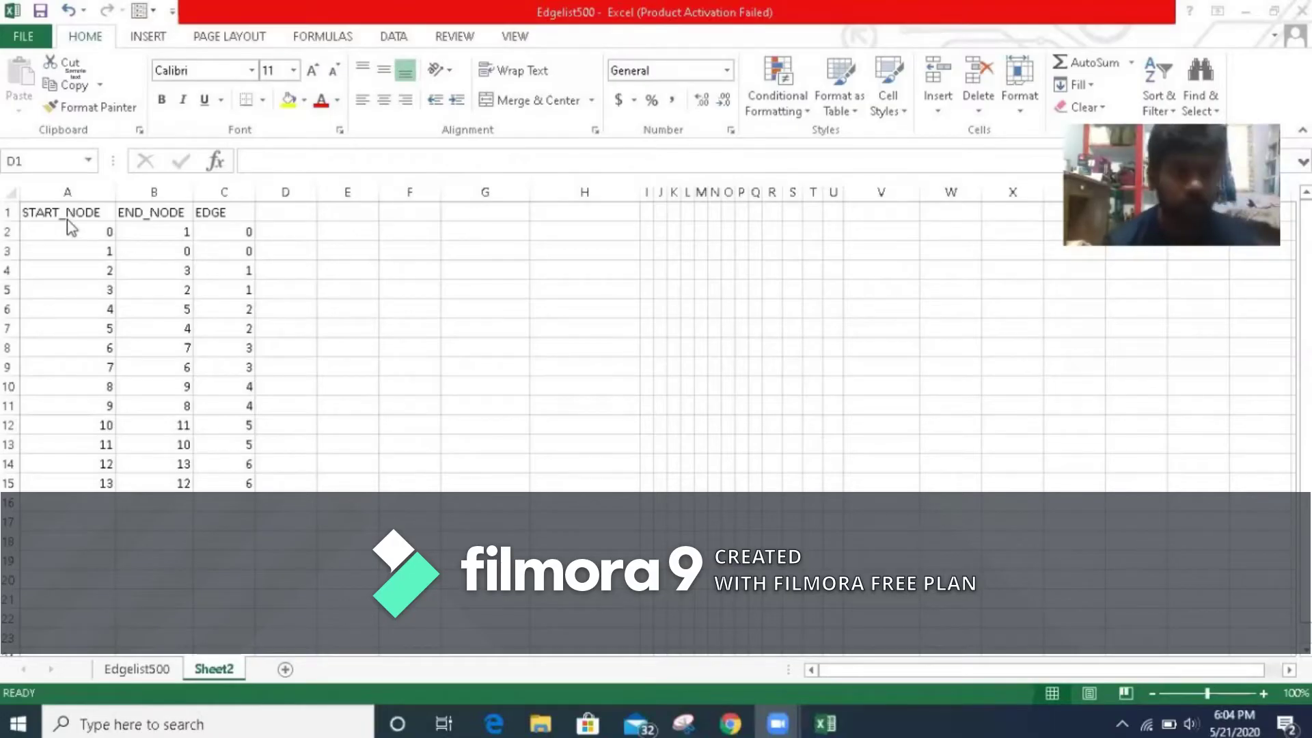
Step: Select the START_NODE, END_NODE and EDGE columns down to row 15
{"action": "key", "text": "ctrl+space"}
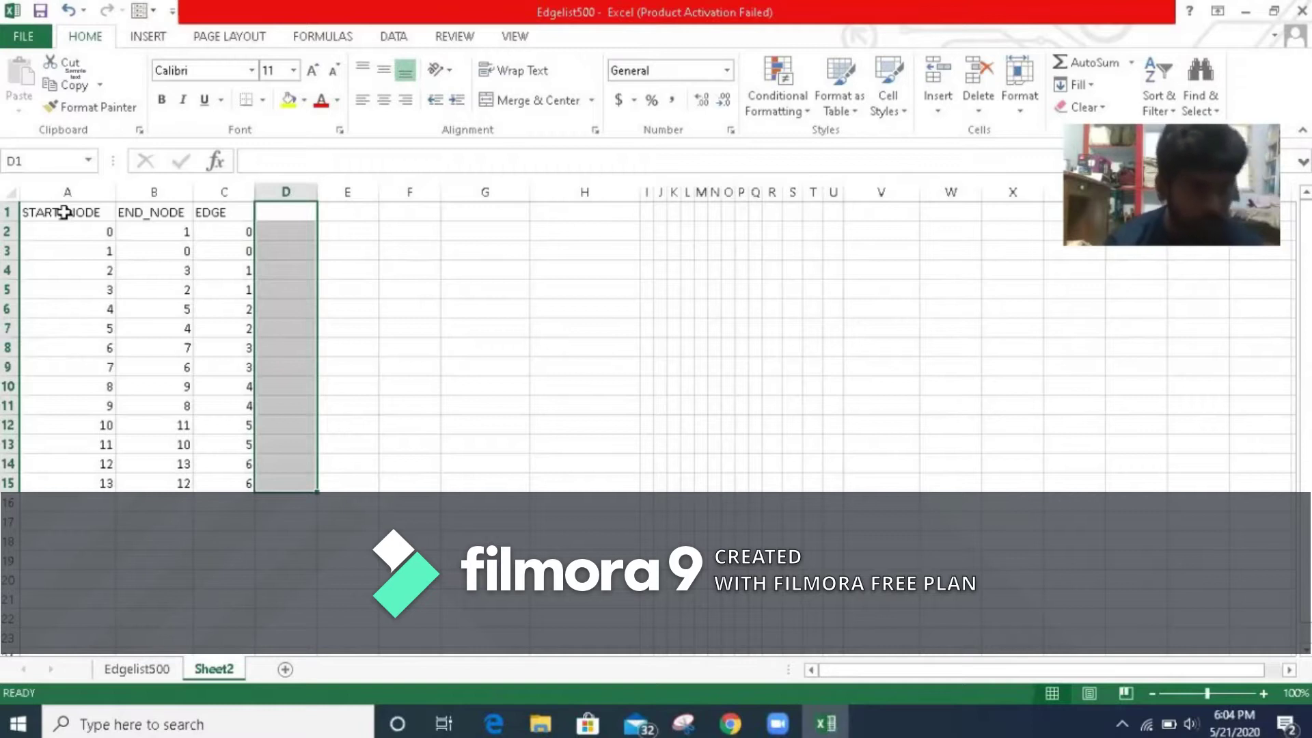
{"action": "left_click_drag", "start_coordinate": [64, 212], "coordinate": [90, 483]}
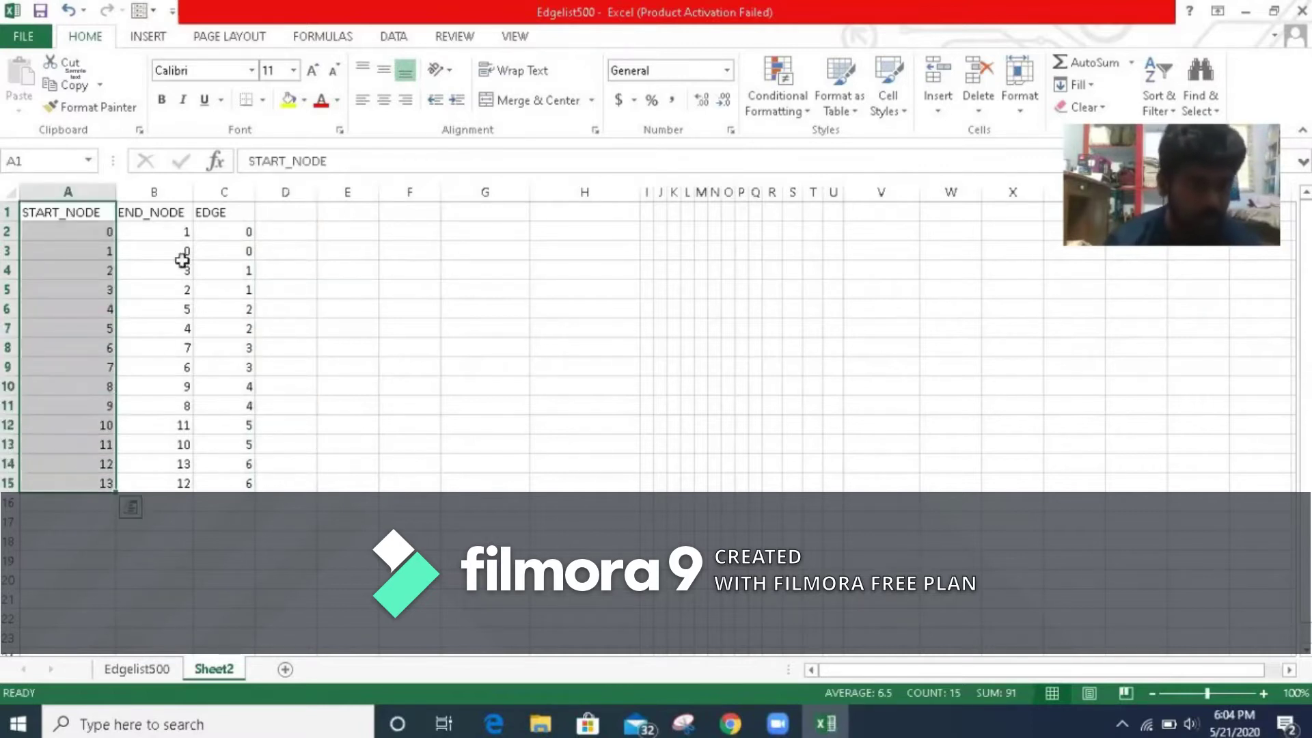
{"action": "left_click", "coordinate": [174, 212]}
{"action": "left_click_drag", "start_coordinate": [173, 213], "coordinate": [172, 485]}
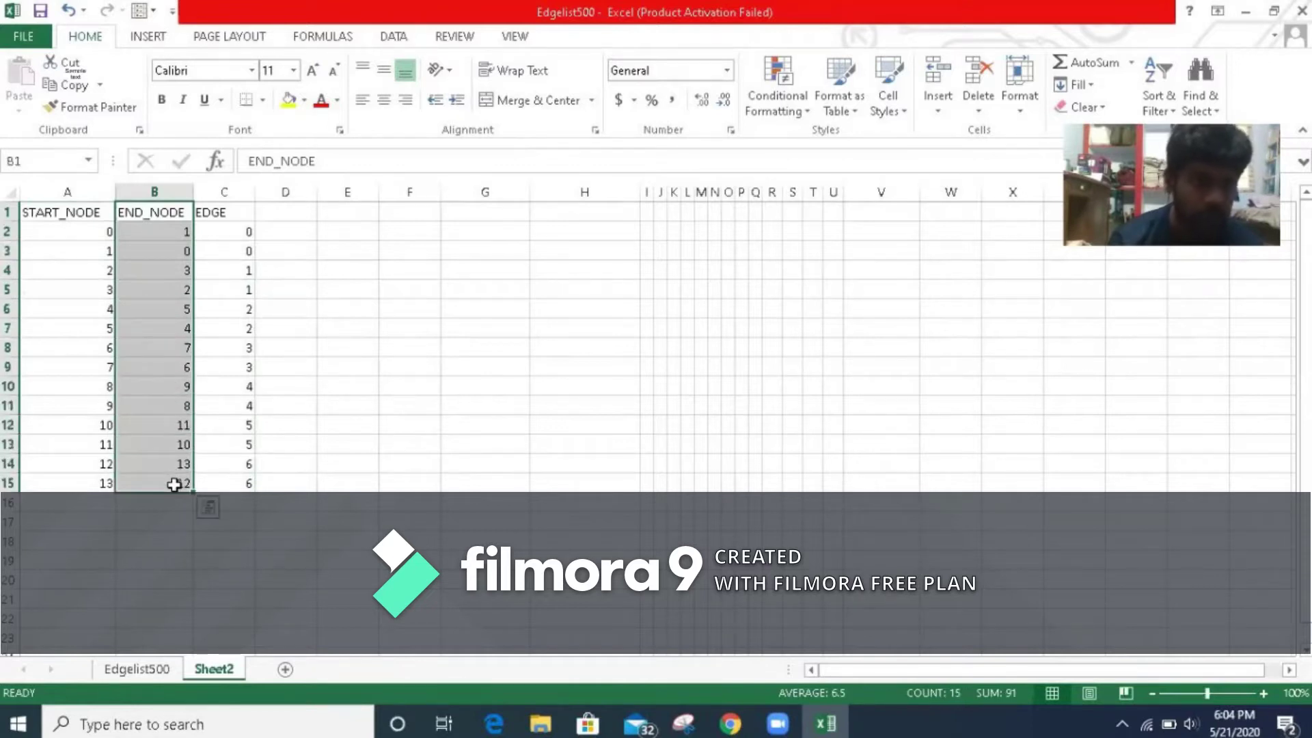
{"action": "left_click", "coordinate": [223, 216]}
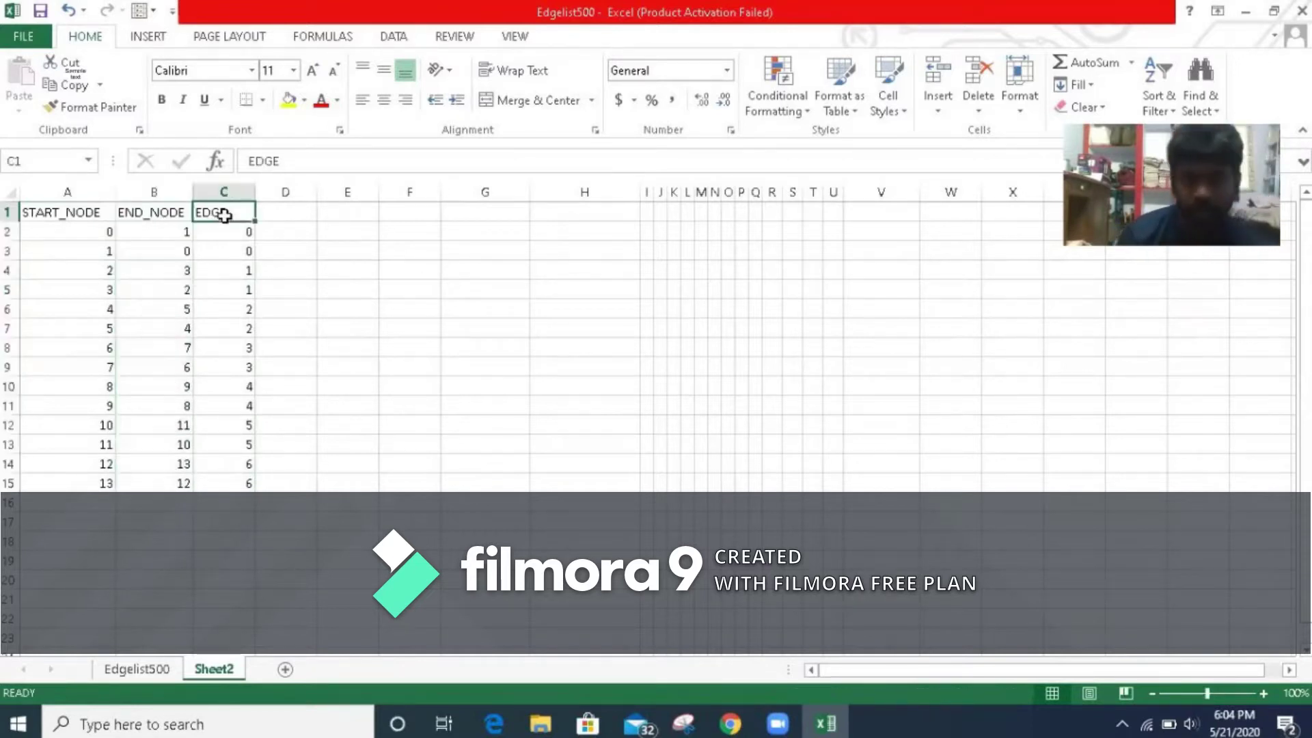
{"action": "left_click_drag", "start_coordinate": [225, 250], "coordinate": [231, 483]}
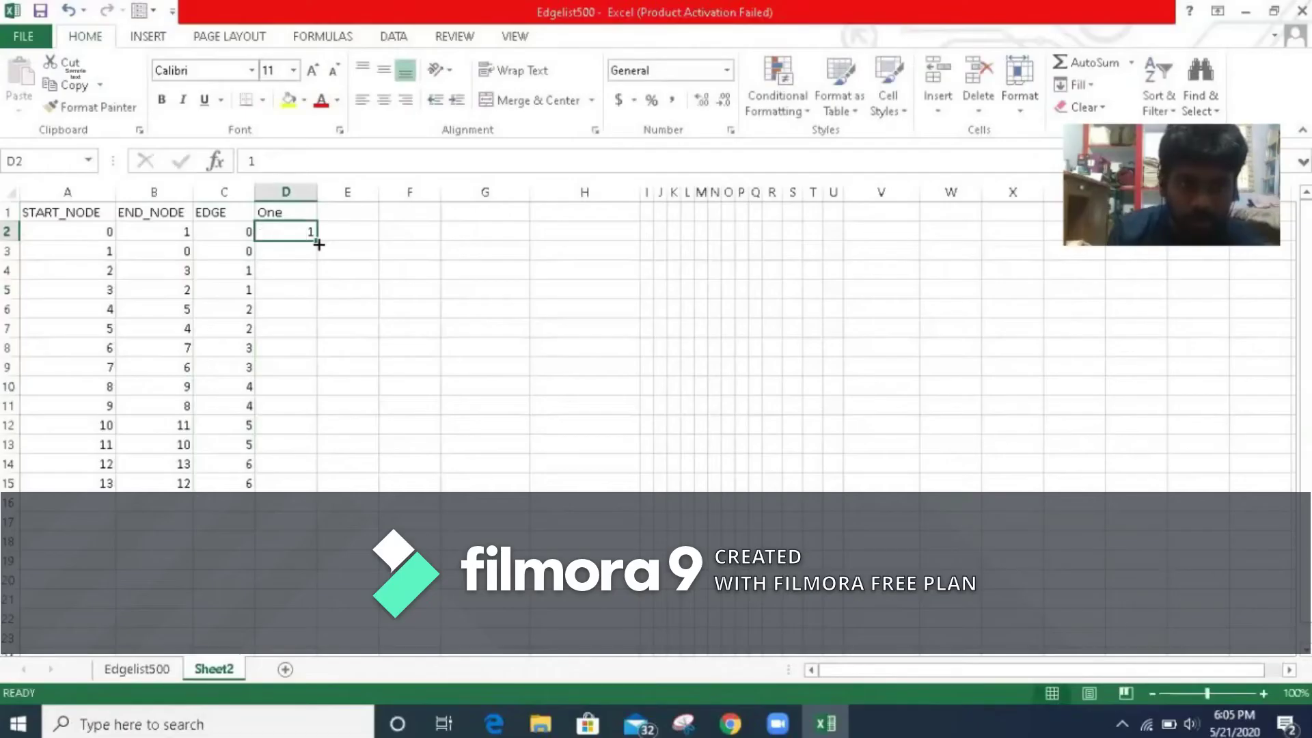
Step: Fill the One column with 1 through D15, then select START_NODE A1:A15
{"action": "left_click_drag", "start_coordinate": [319, 245], "coordinate": [316, 490]}
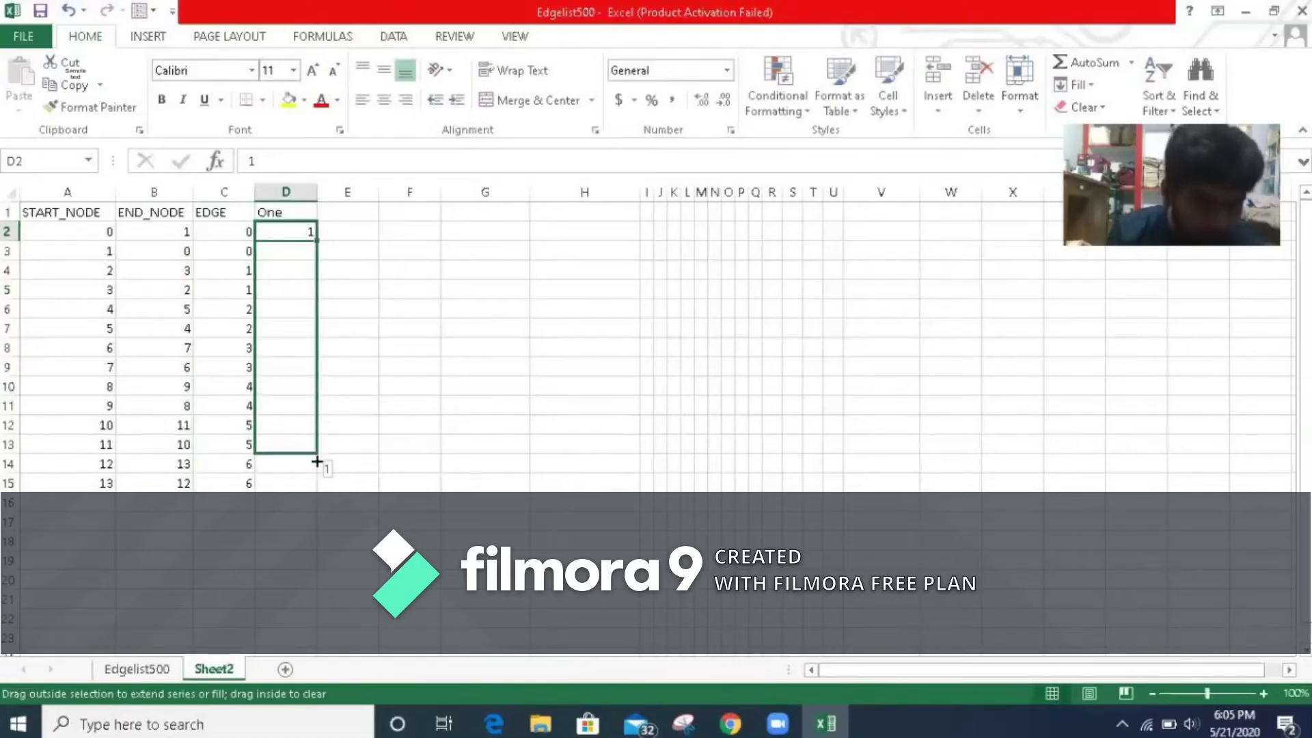
{"action": "left_click_drag", "start_coordinate": [318, 489], "coordinate": [310, 489]}
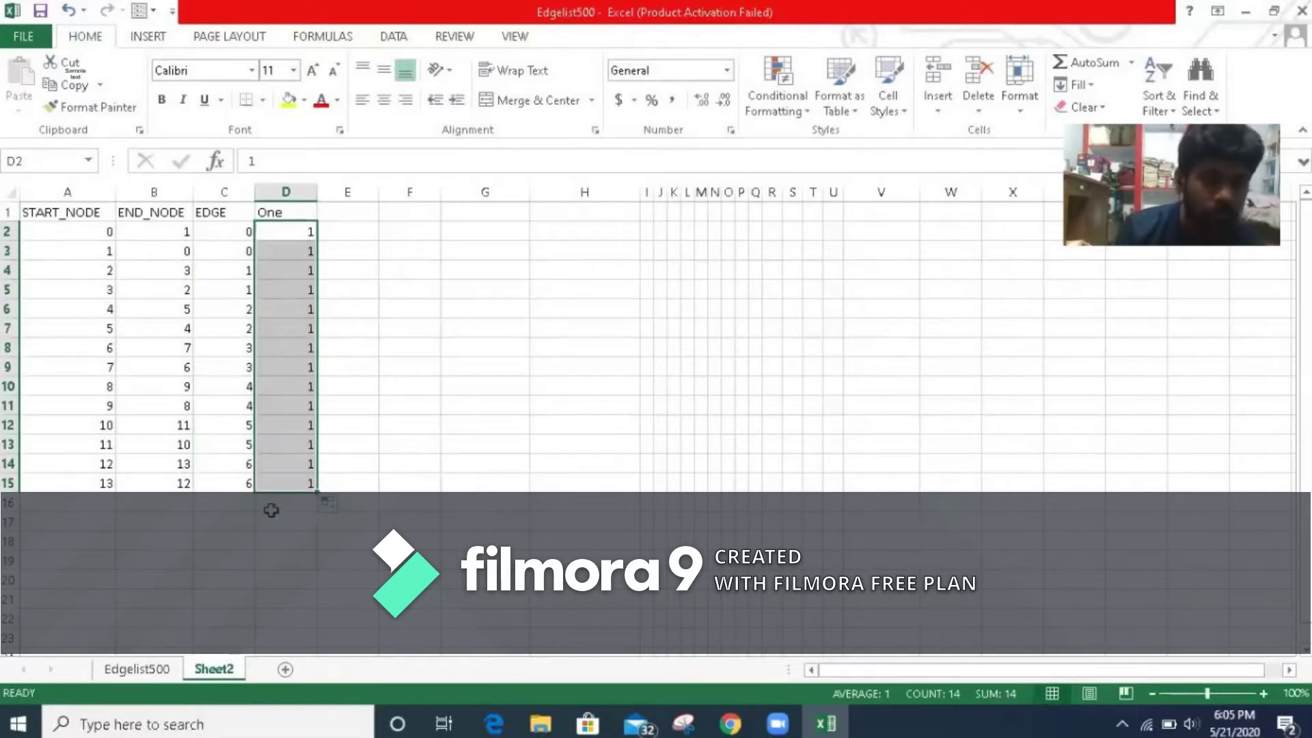
{"action": "left_click", "coordinate": [90, 212]}
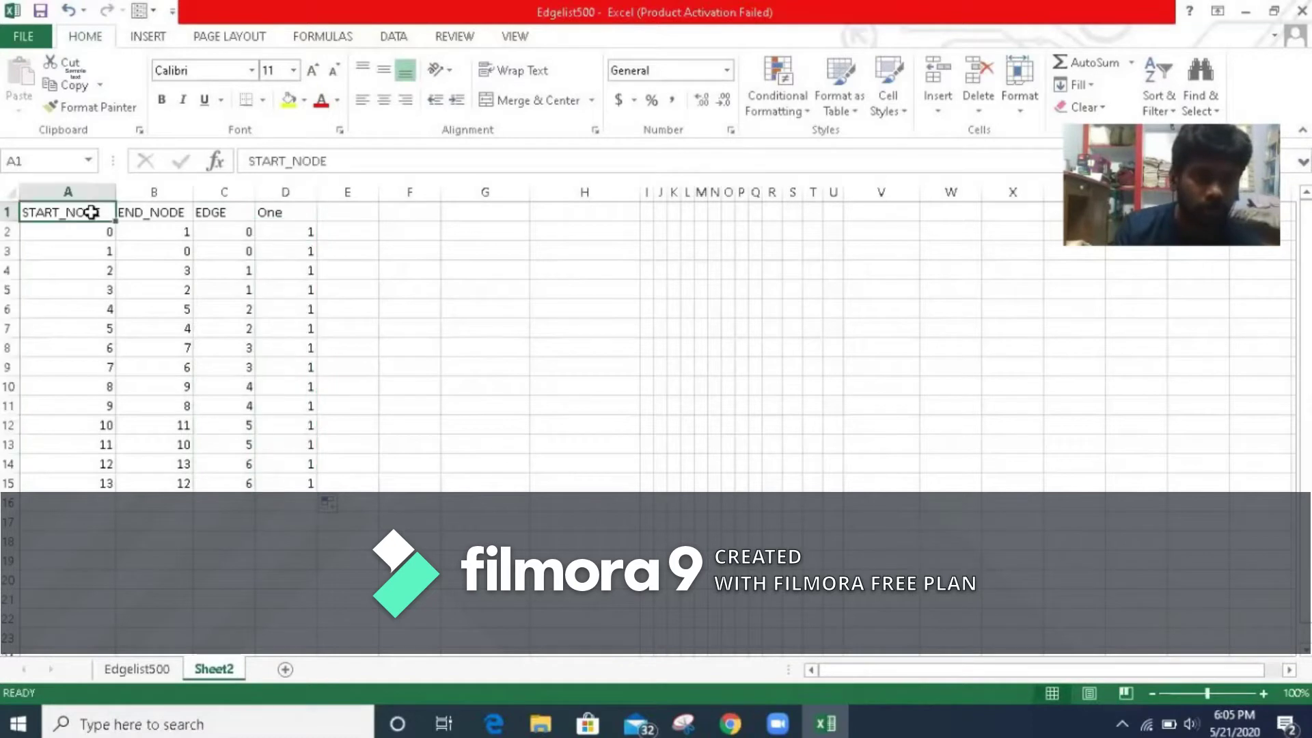
{"action": "left_click_drag", "start_coordinate": [90, 212], "coordinate": [100, 475]}
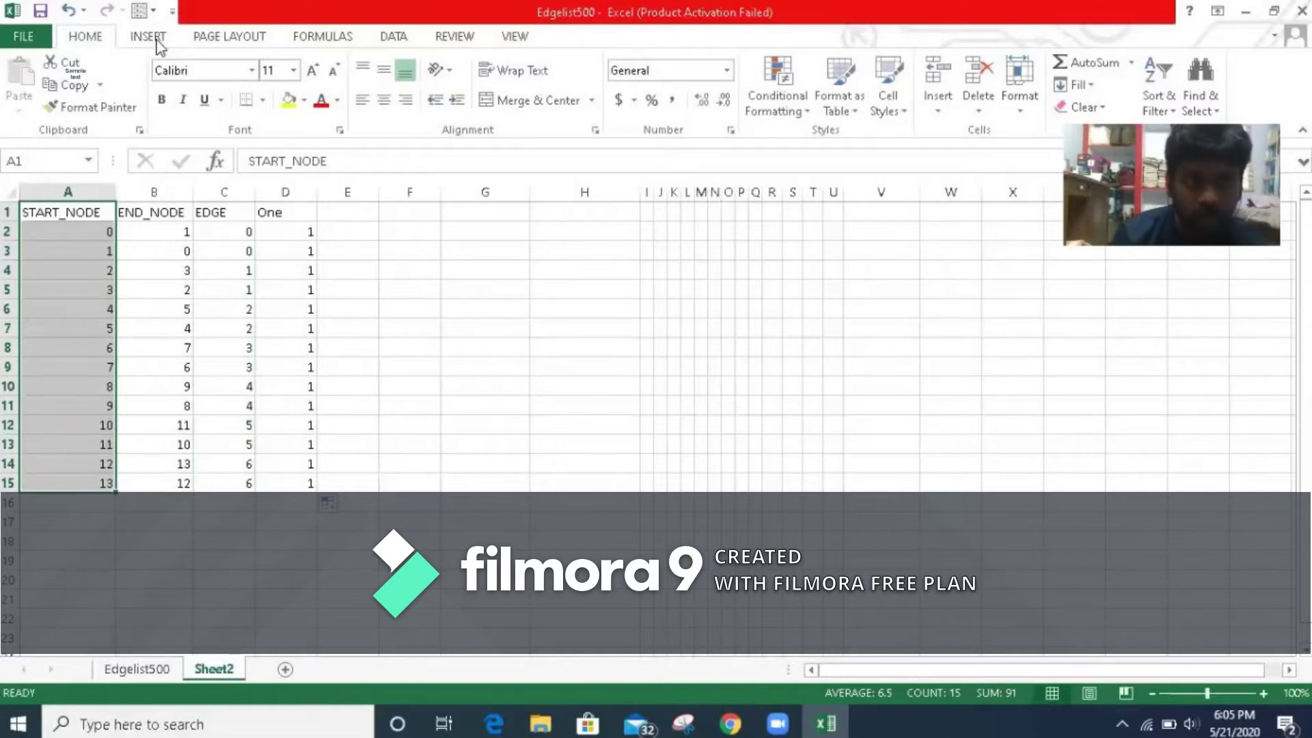
{"action": "left_click", "coordinate": [148, 39]}
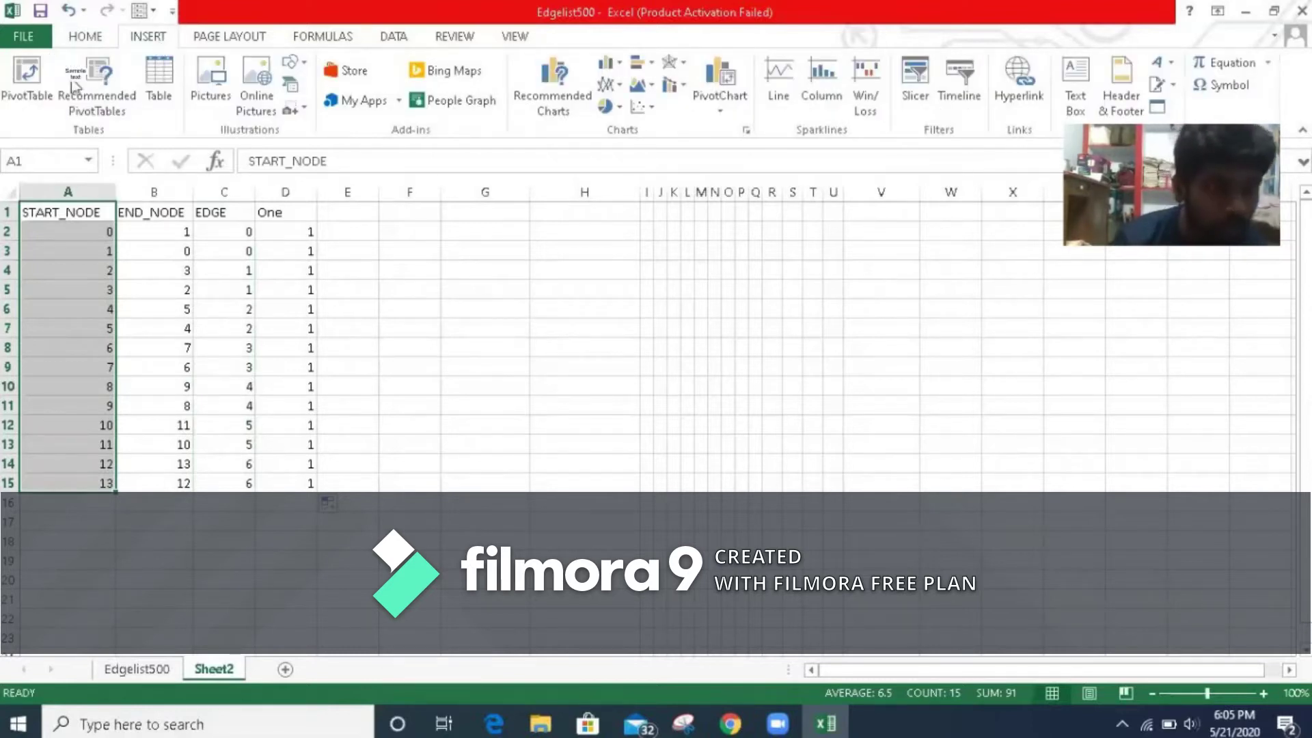
{"action": "left_click", "coordinate": [23, 90]}
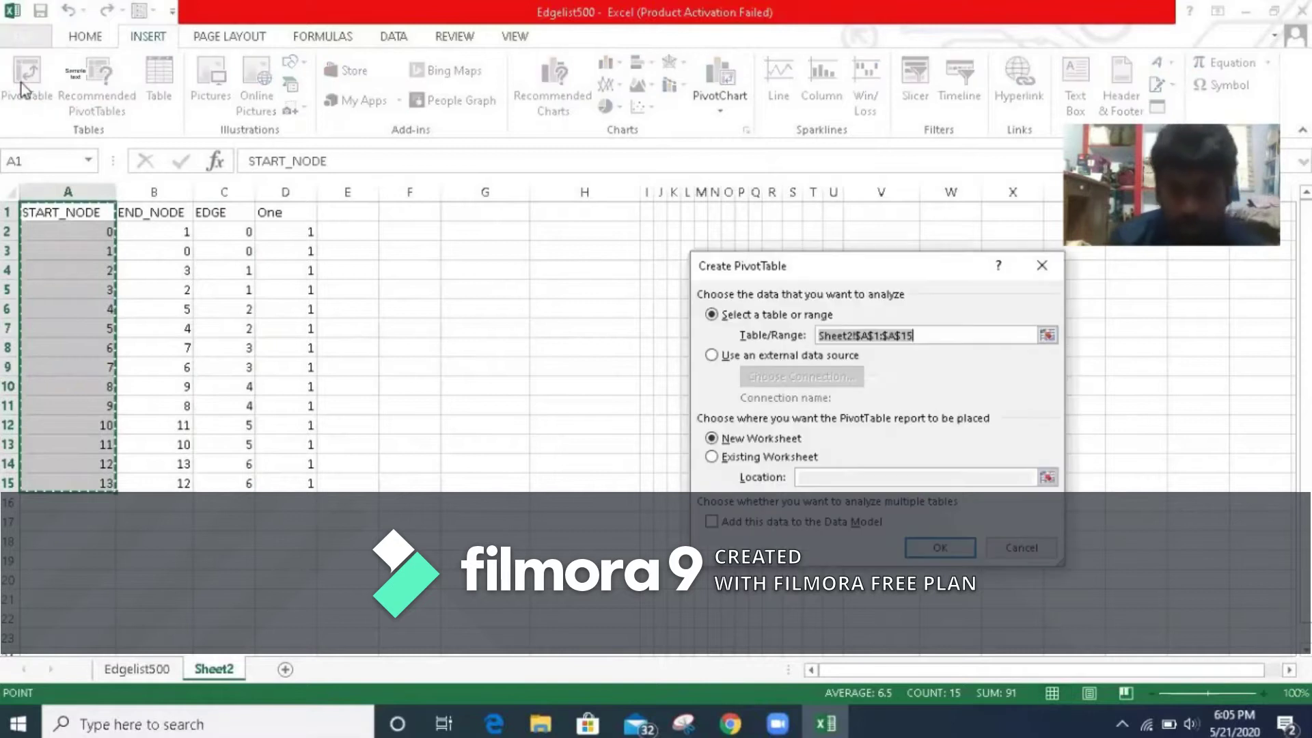
{"action": "left_click", "coordinate": [942, 549]}
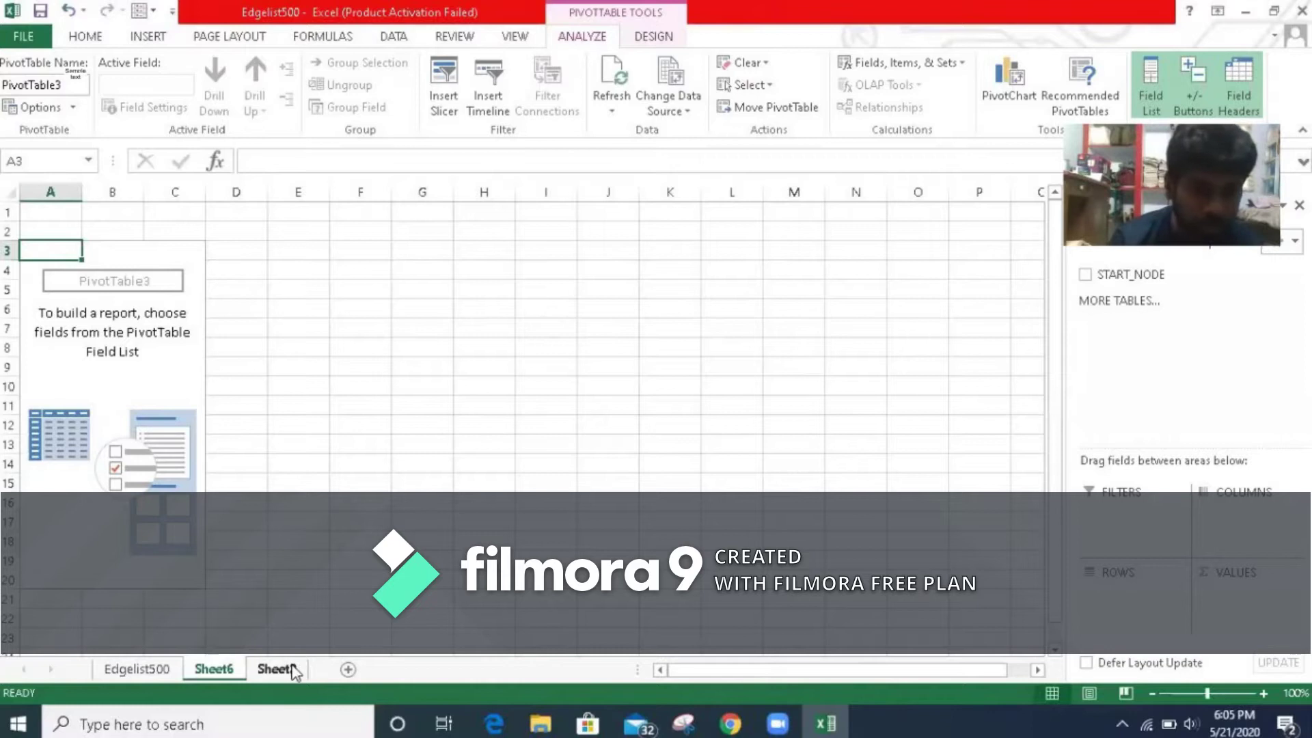
{"action": "right_click", "coordinate": [228, 670]}
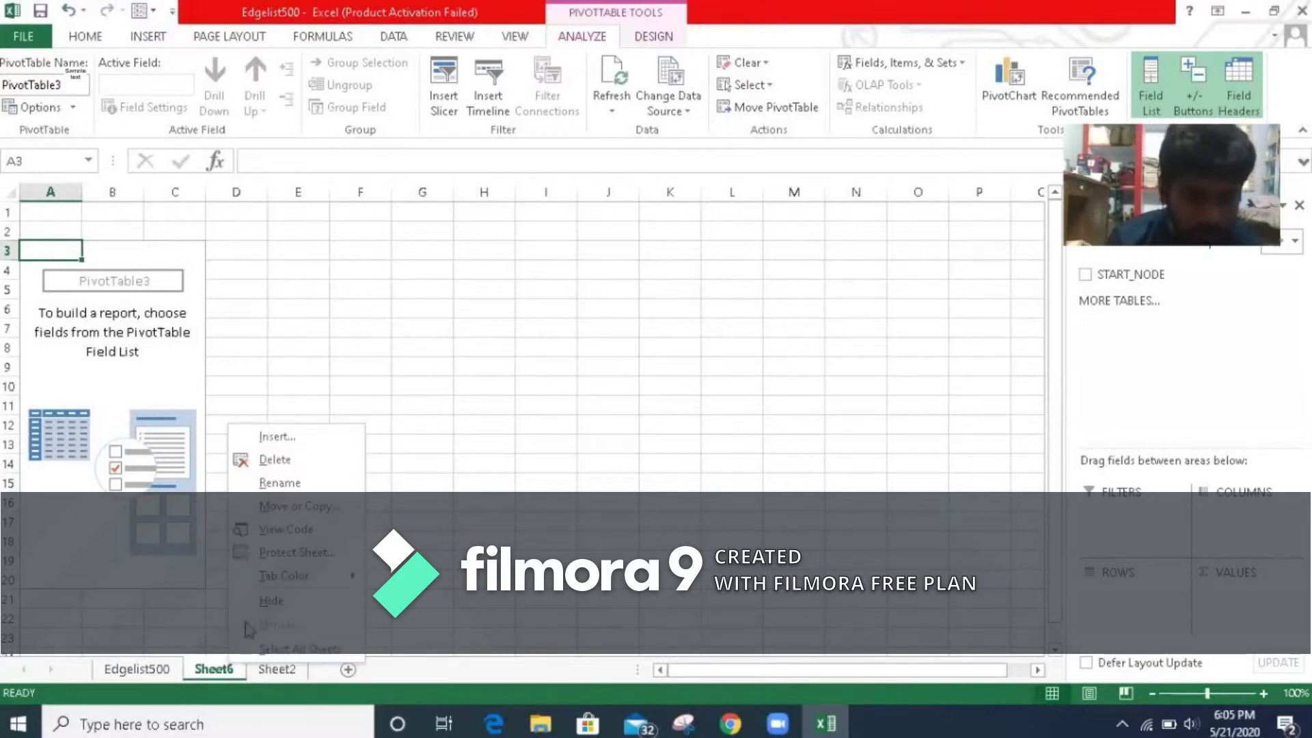
{"action": "left_click", "coordinate": [330, 464]}
{"action": "left_click", "coordinate": [620, 412]}
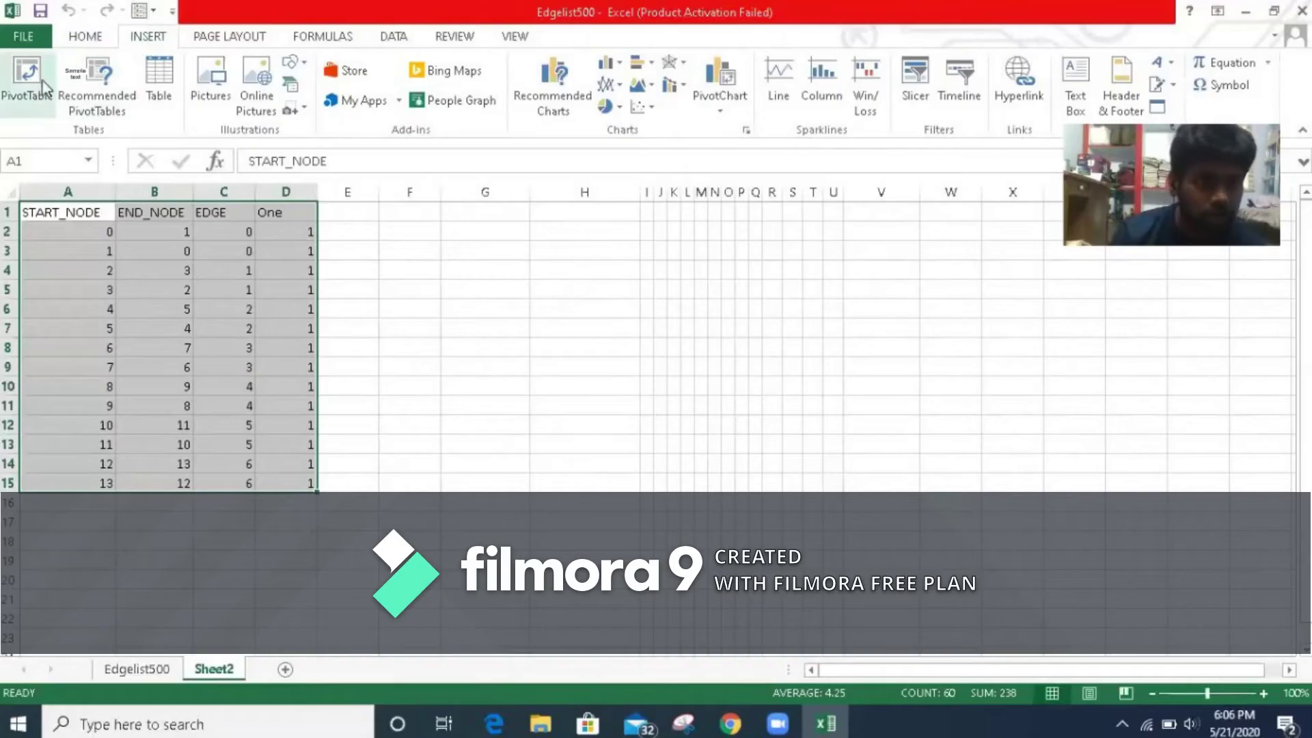
Step: Insert a PivotTable from A1:D15 on a new worksheet
{"action": "left_click", "coordinate": [38, 87]}
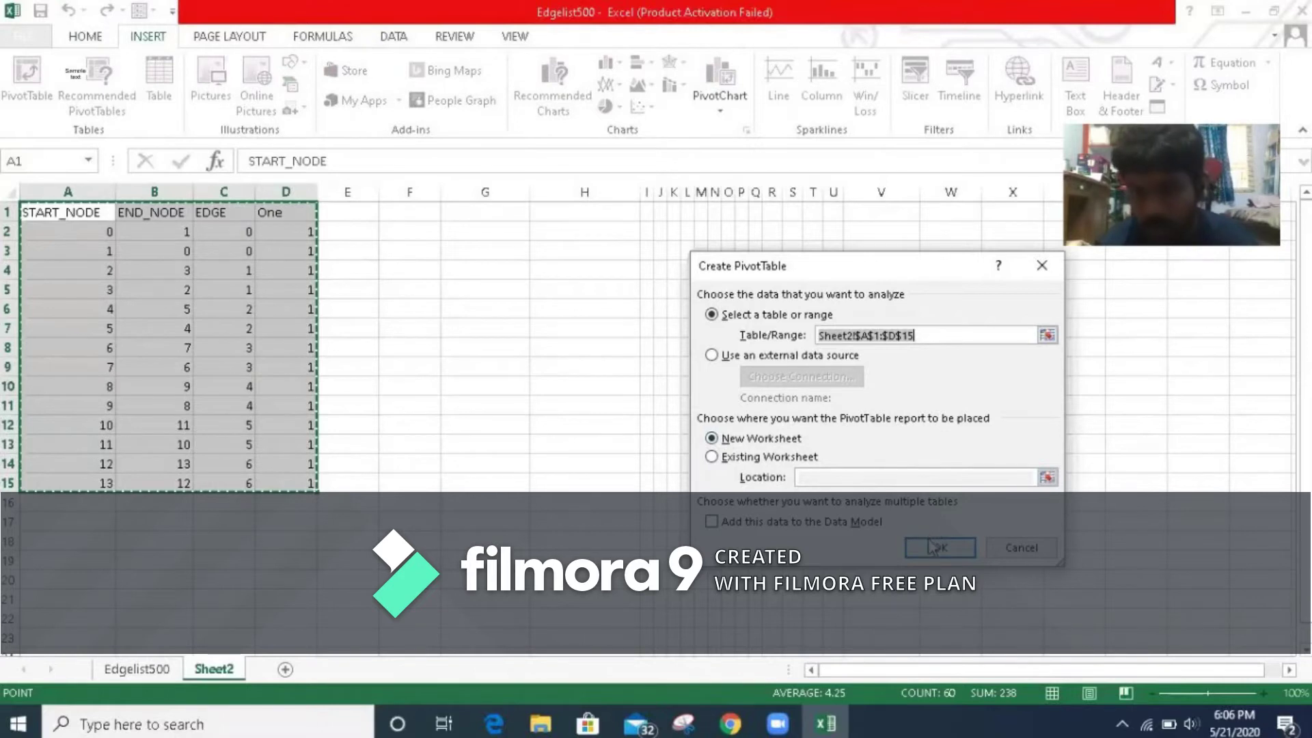
{"action": "left_click", "coordinate": [939, 548]}
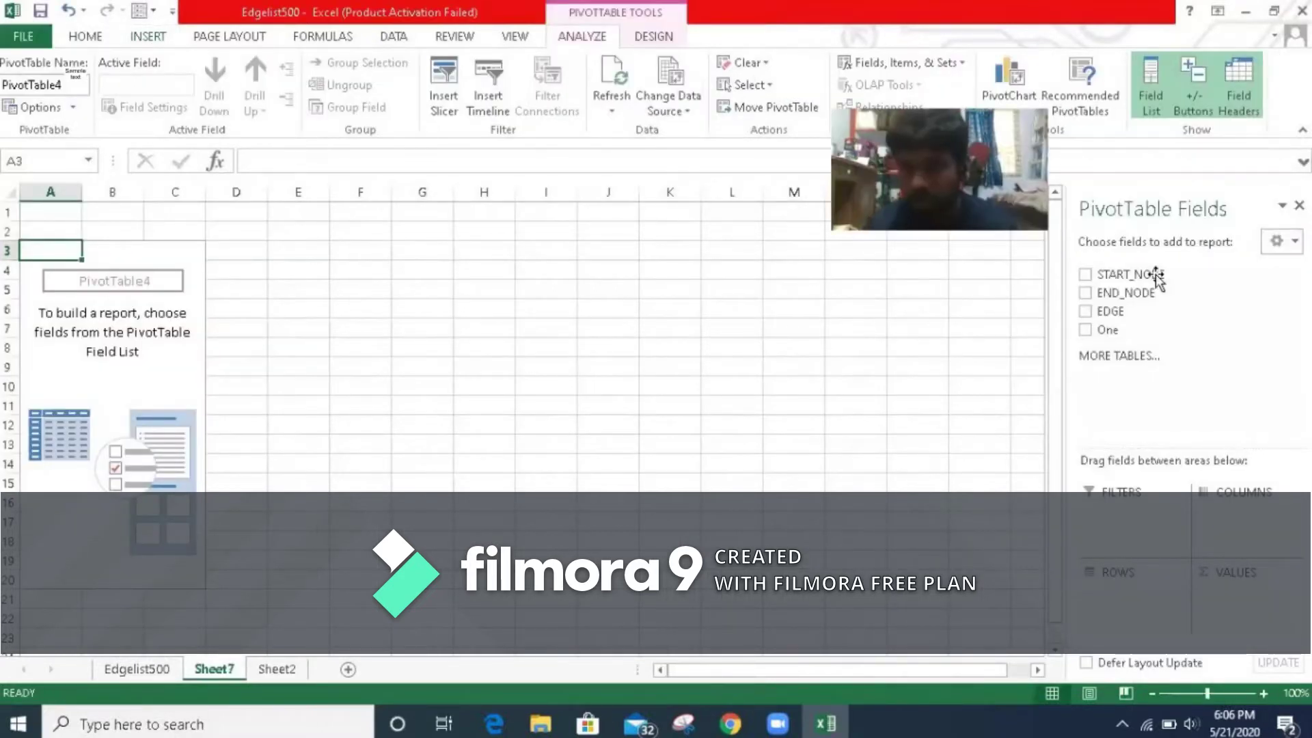
Step: Add START_NODE as pivot rows and remove Sum of START_NODE from values
{"action": "left_click", "coordinate": [1085, 276]}
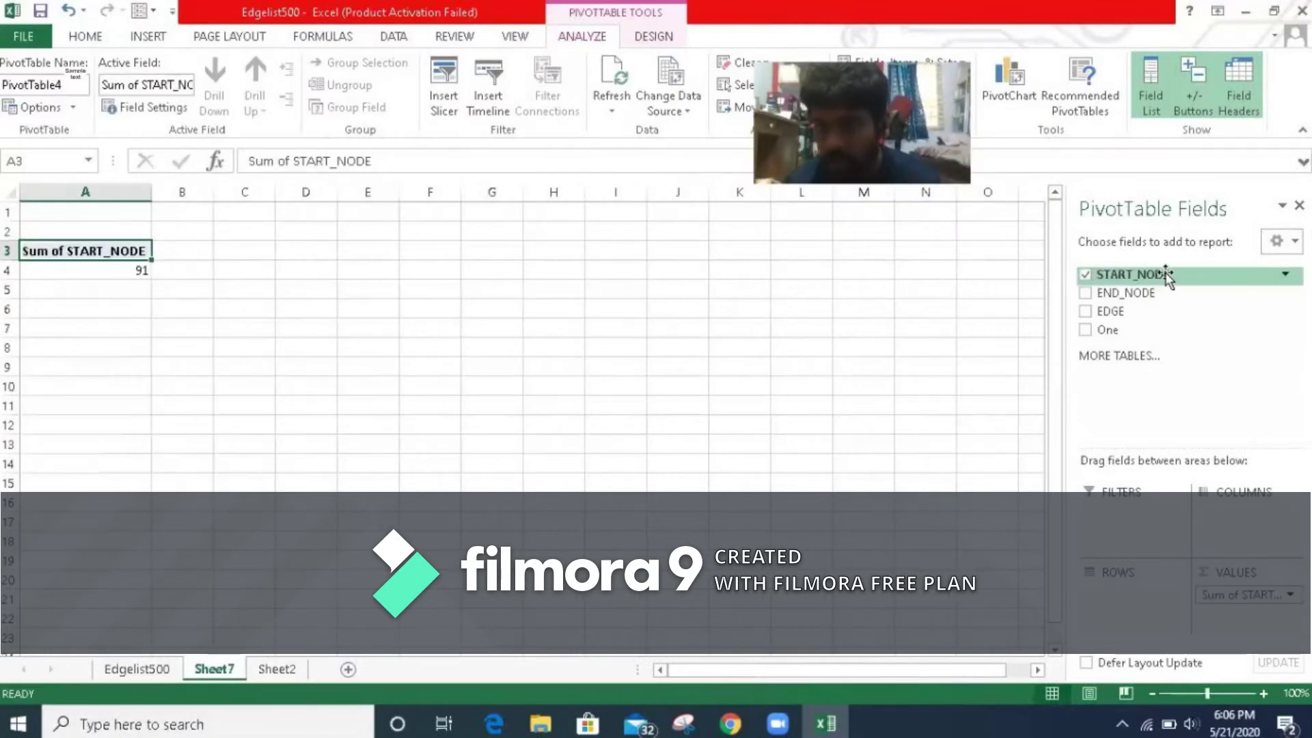
{"action": "left_click_drag", "start_coordinate": [1167, 276], "coordinate": [1133, 604]}
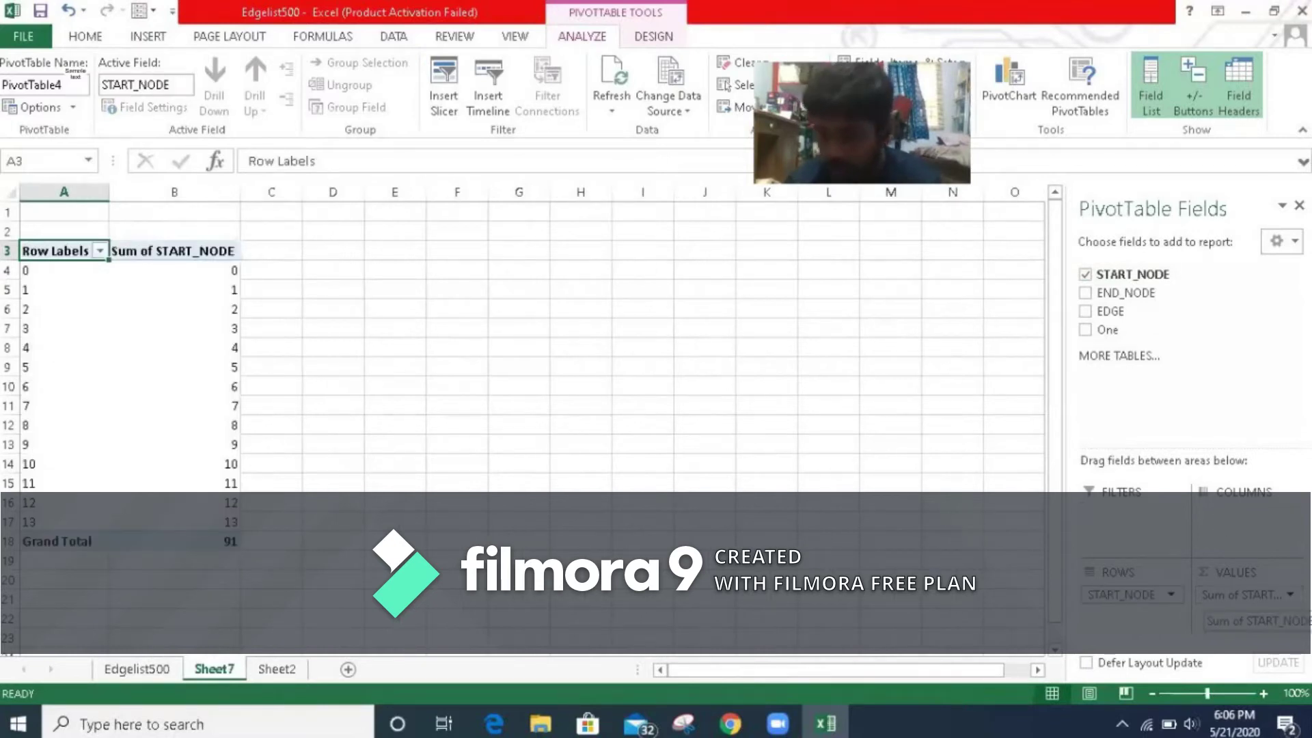
{"action": "left_click", "coordinate": [1245, 595]}
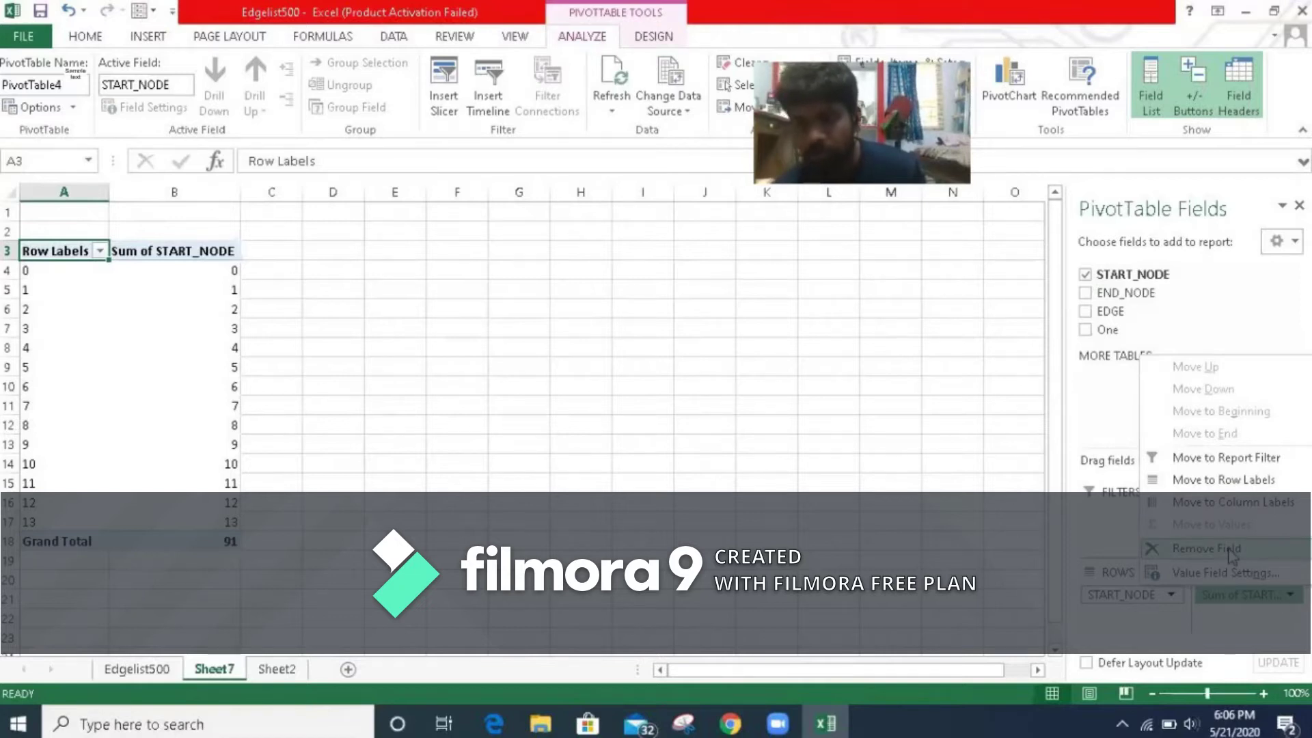
{"action": "left_click", "coordinate": [1207, 548]}
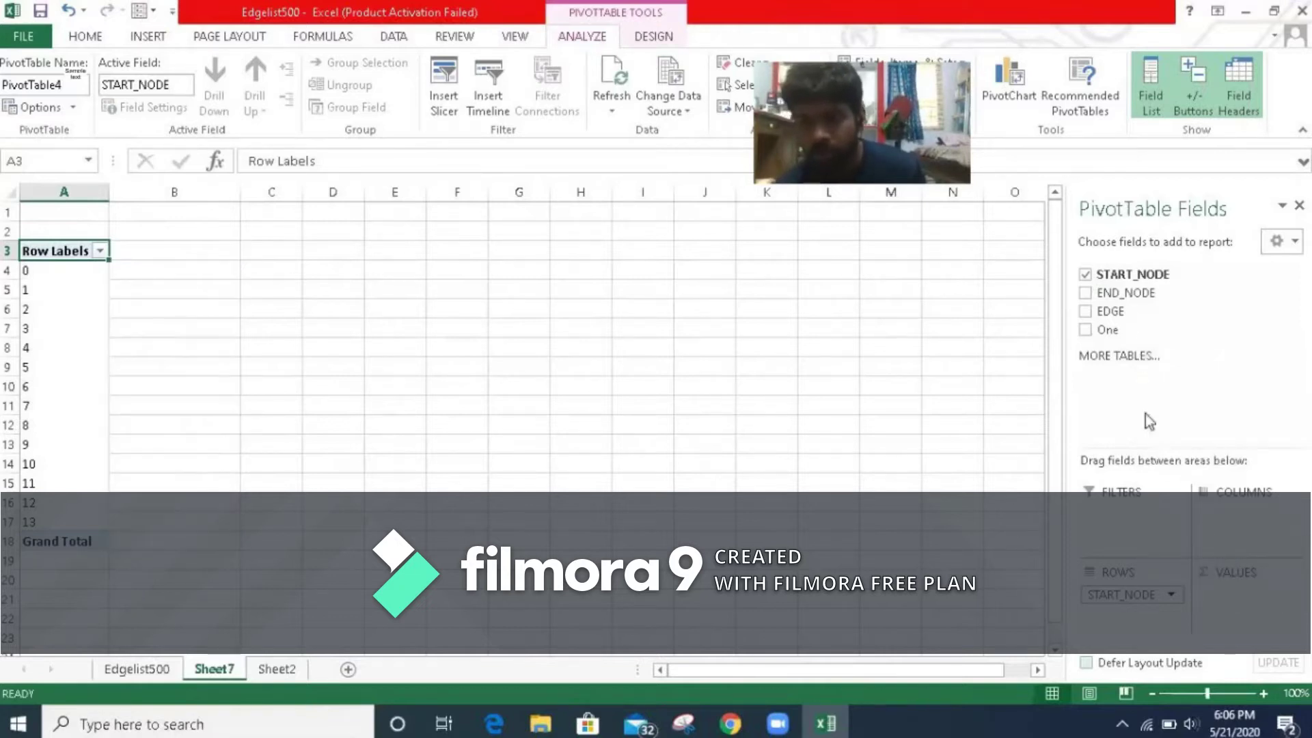
Step: Put END_NODE in pivot columns and replace Sum of END_NODE with Sum of One
{"action": "left_click", "coordinate": [1088, 294]}
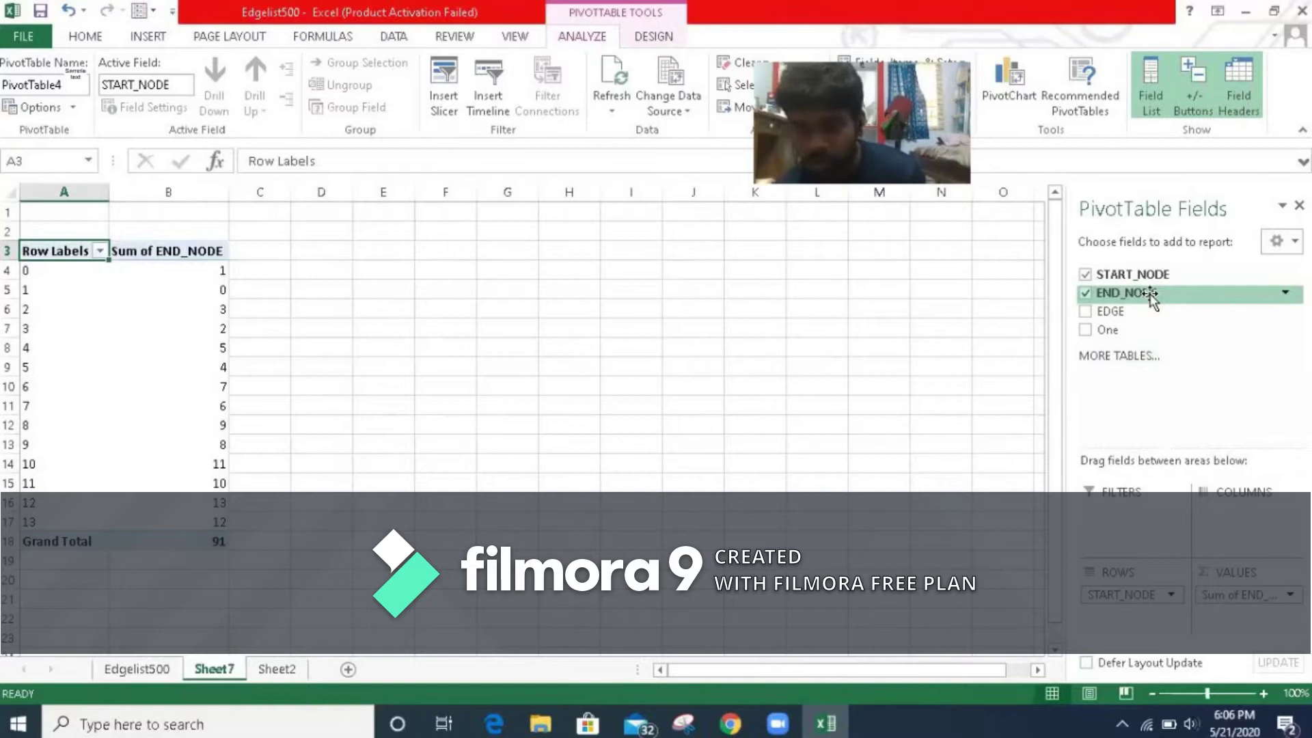
{"action": "left_click_drag", "start_coordinate": [1150, 297], "coordinate": [1241, 525]}
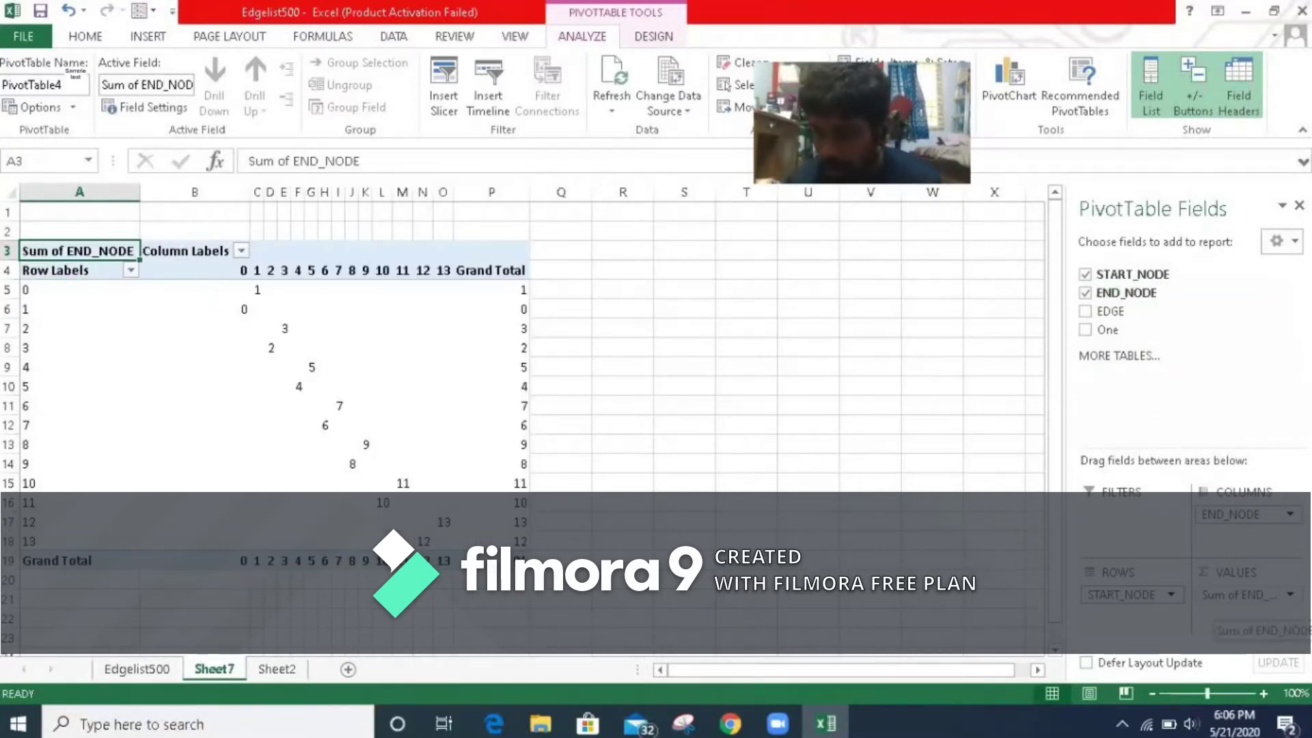
{"action": "left_click", "coordinate": [1286, 595]}
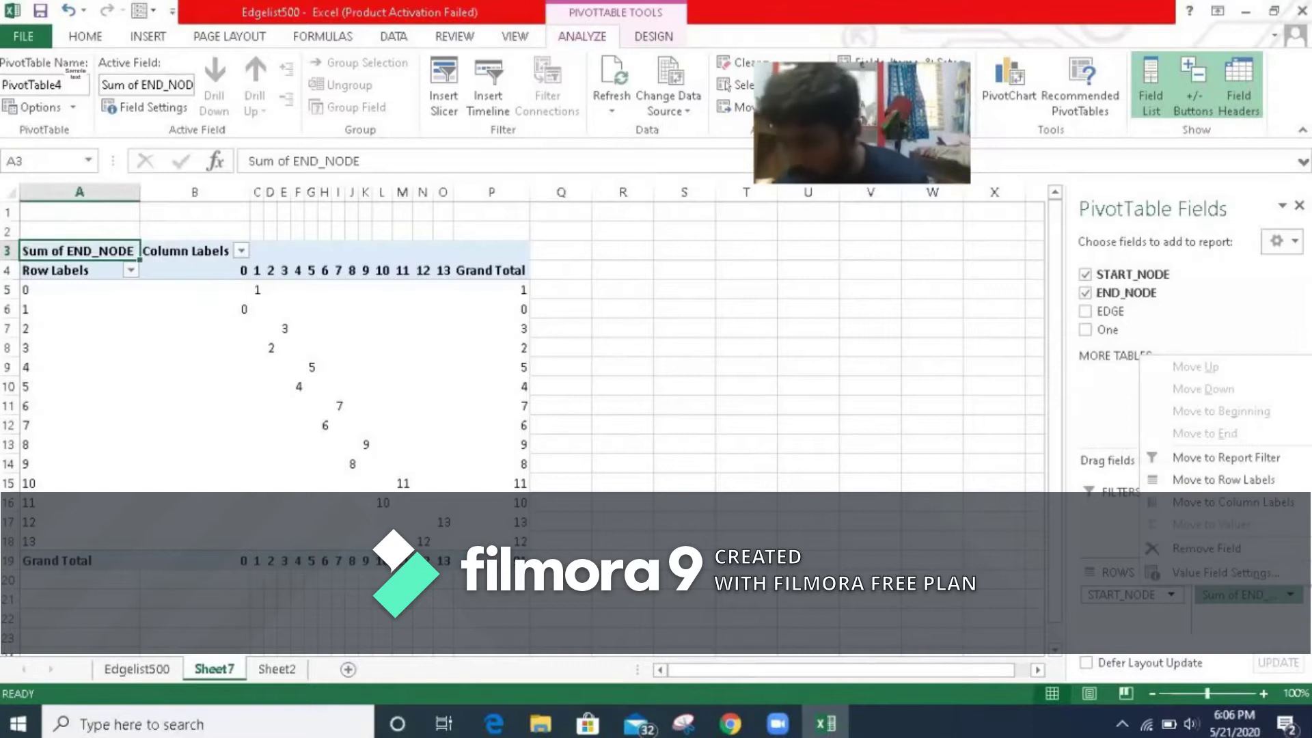
{"action": "left_click", "coordinate": [1235, 550]}
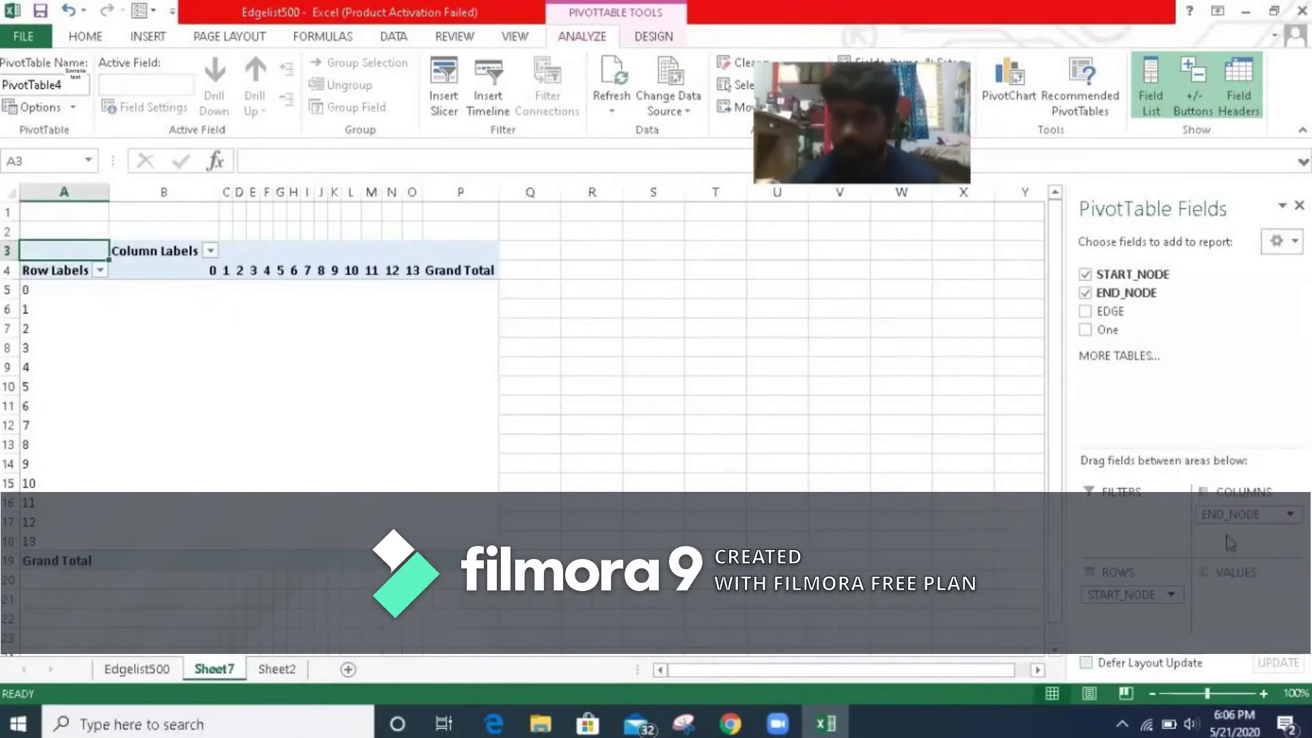
{"action": "left_click", "coordinate": [1084, 332]}
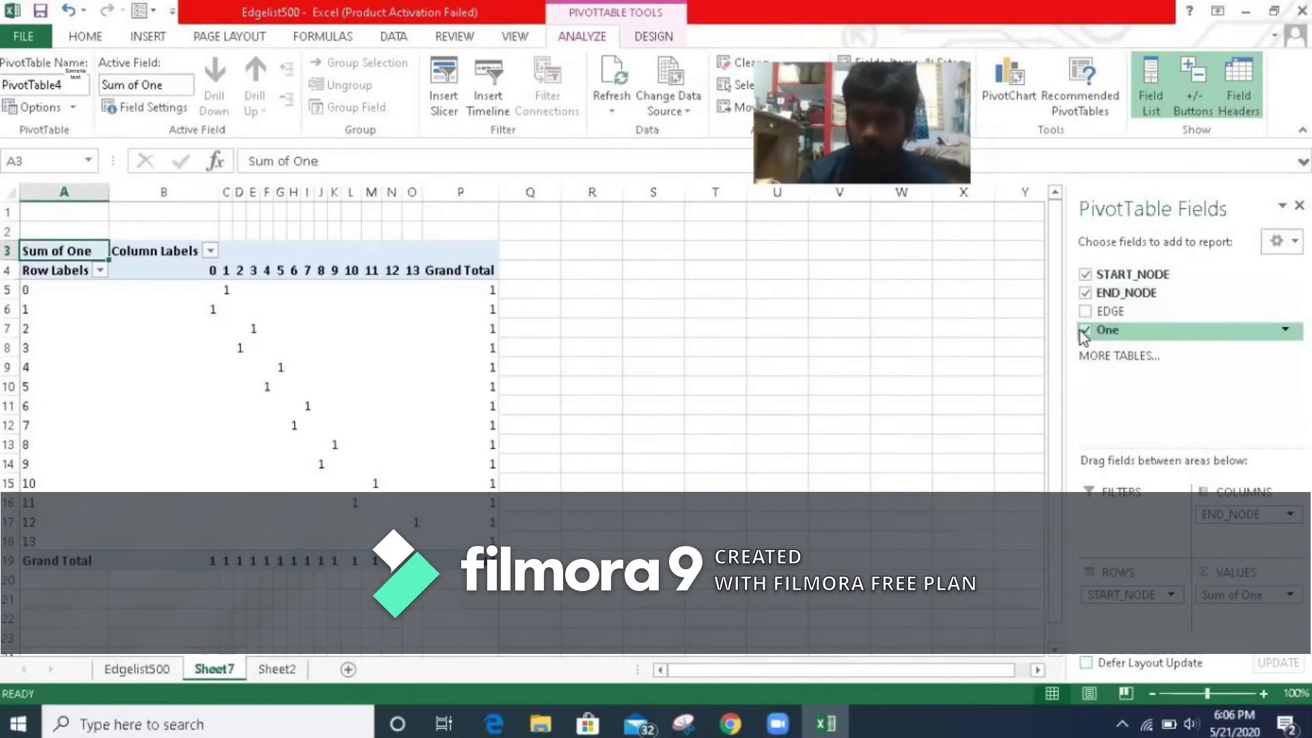
{"action": "left_click", "coordinate": [13, 290]}
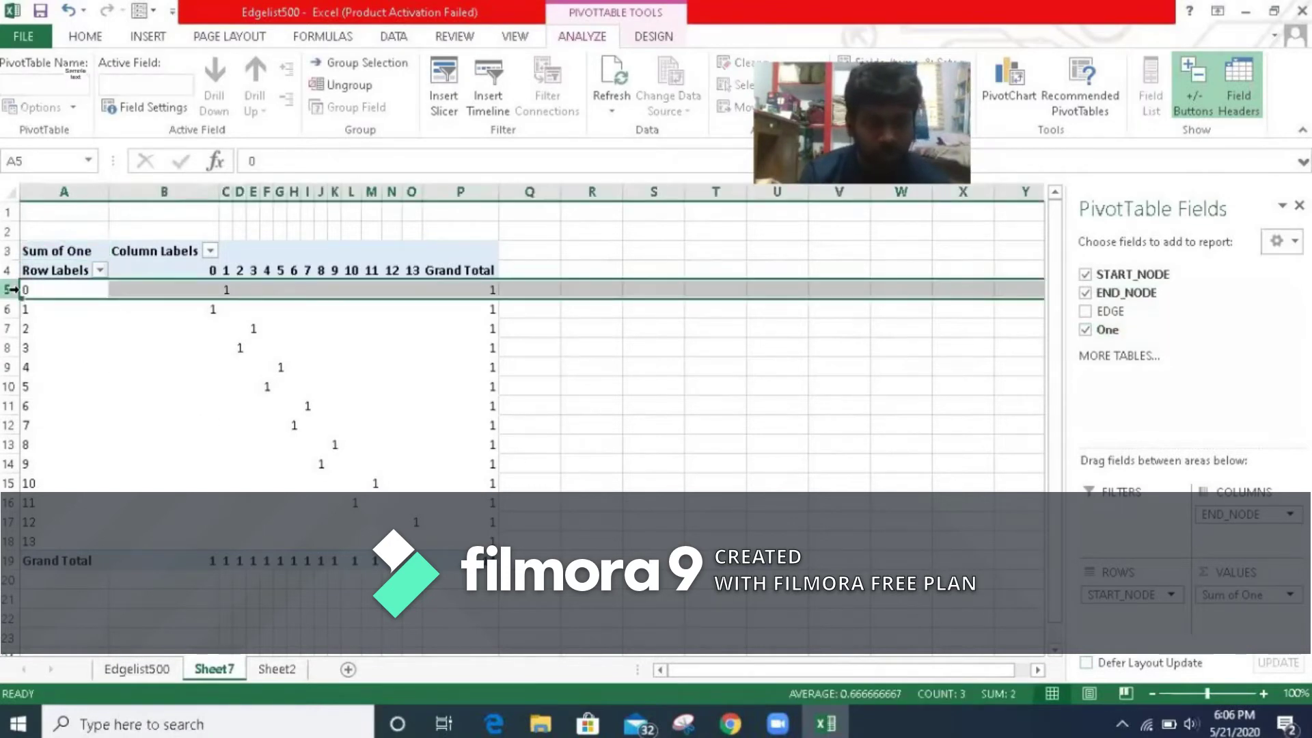
{"action": "left_click_drag", "start_coordinate": [47, 302], "coordinate": [62, 541]}
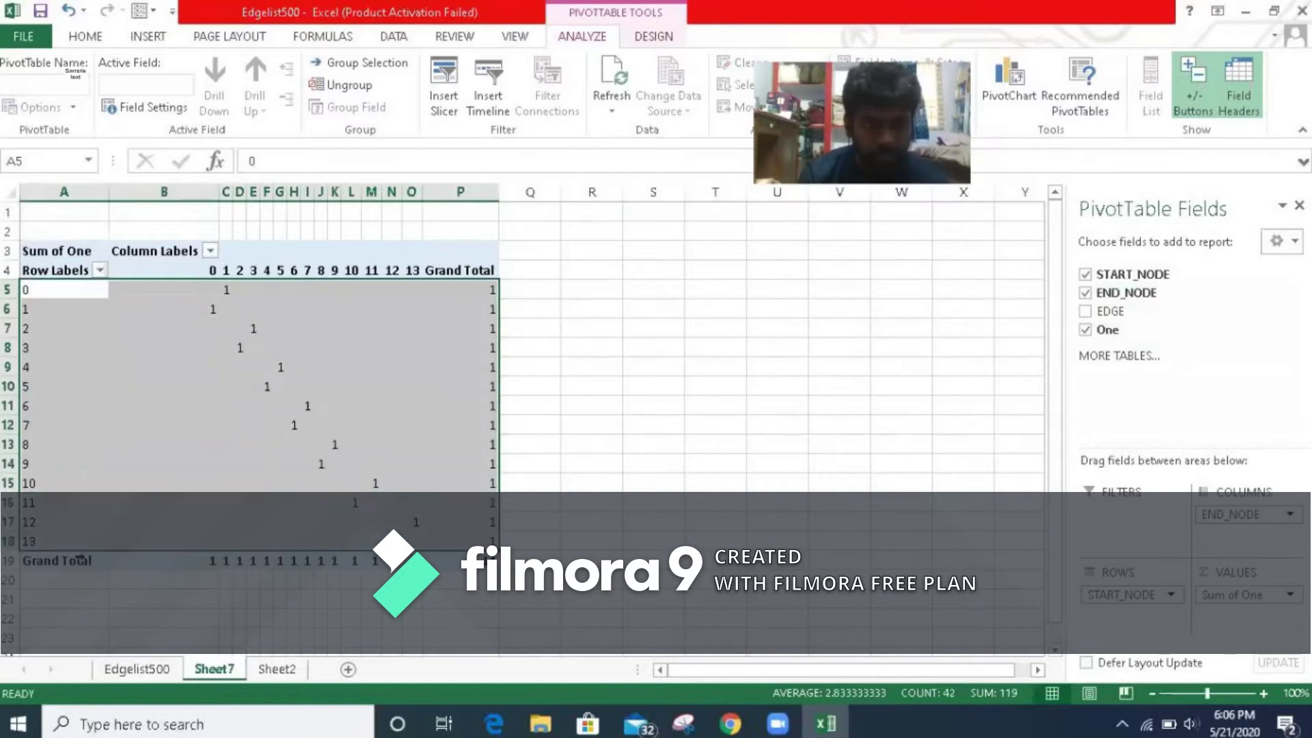
{"action": "left_click", "coordinate": [79, 557]}
{"action": "left_click_drag", "start_coordinate": [48, 289], "coordinate": [79, 542]}
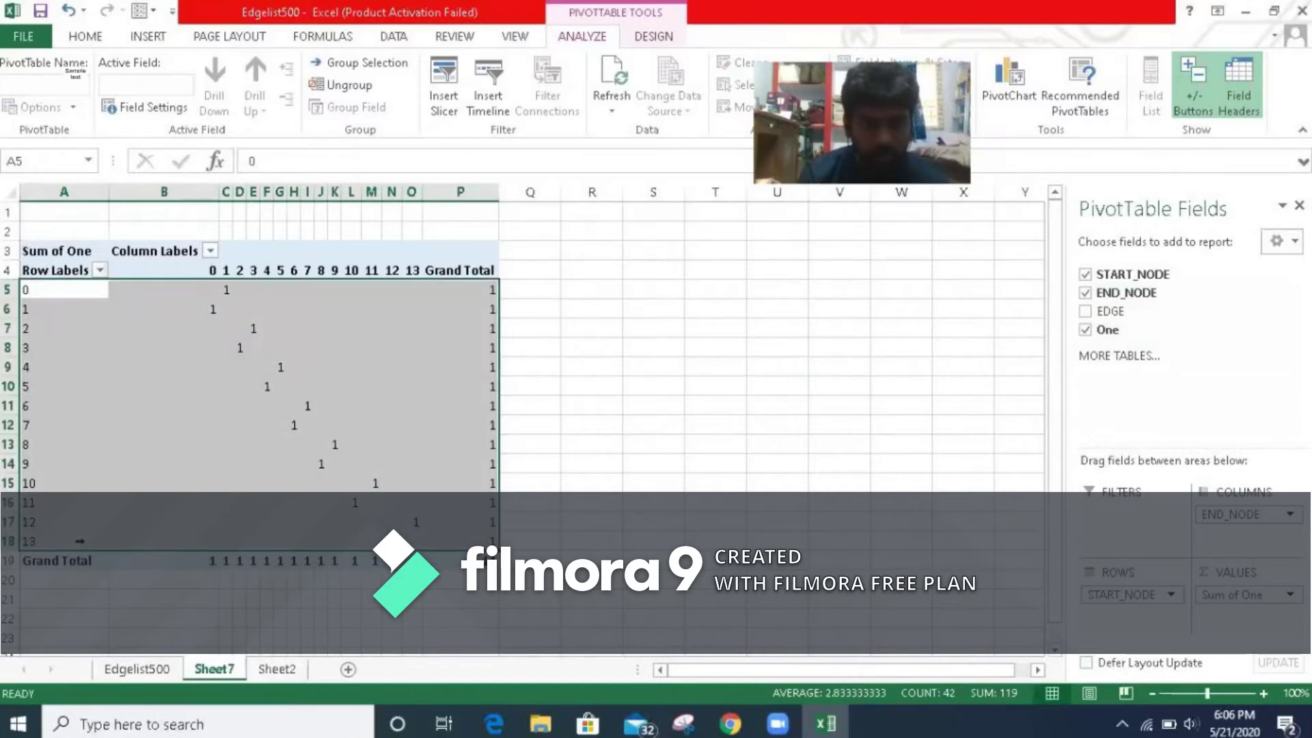
{"action": "left_click_drag", "start_coordinate": [88, 541], "coordinate": [377, 494]}
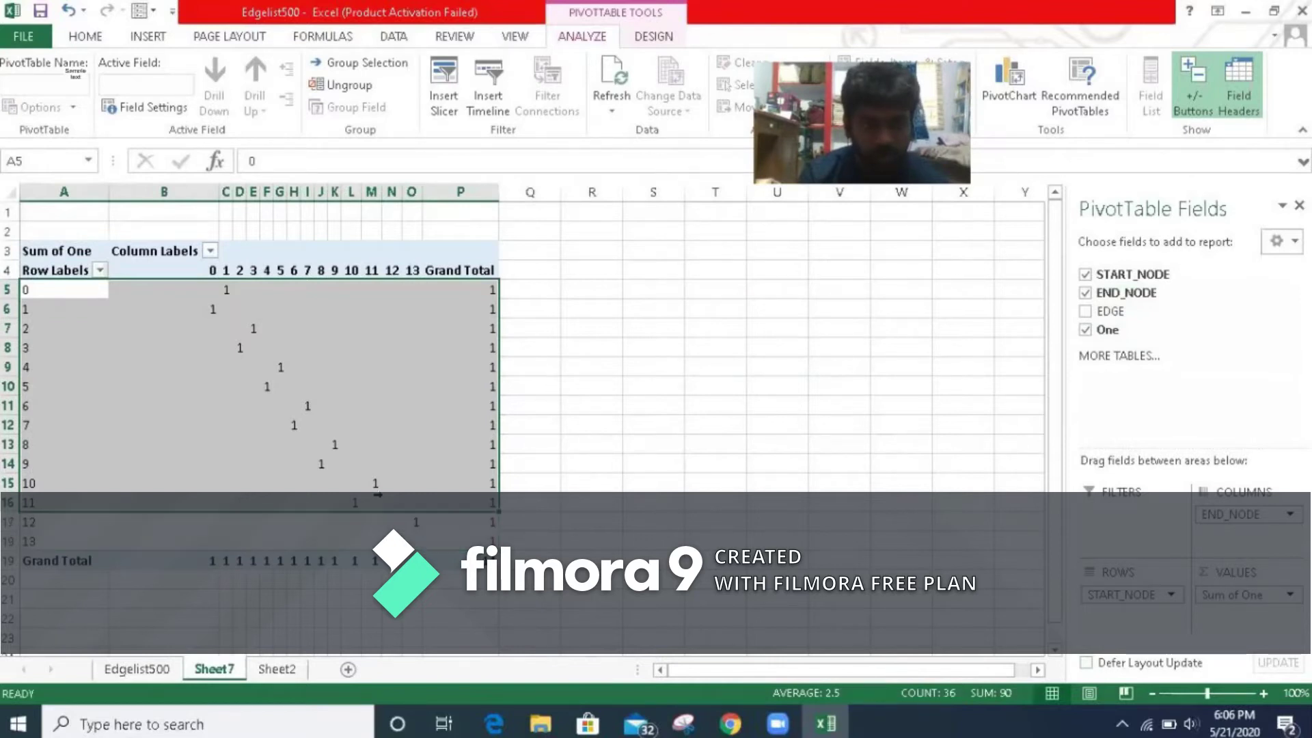
{"action": "left_click_drag", "start_coordinate": [436, 293], "coordinate": [554, 490]}
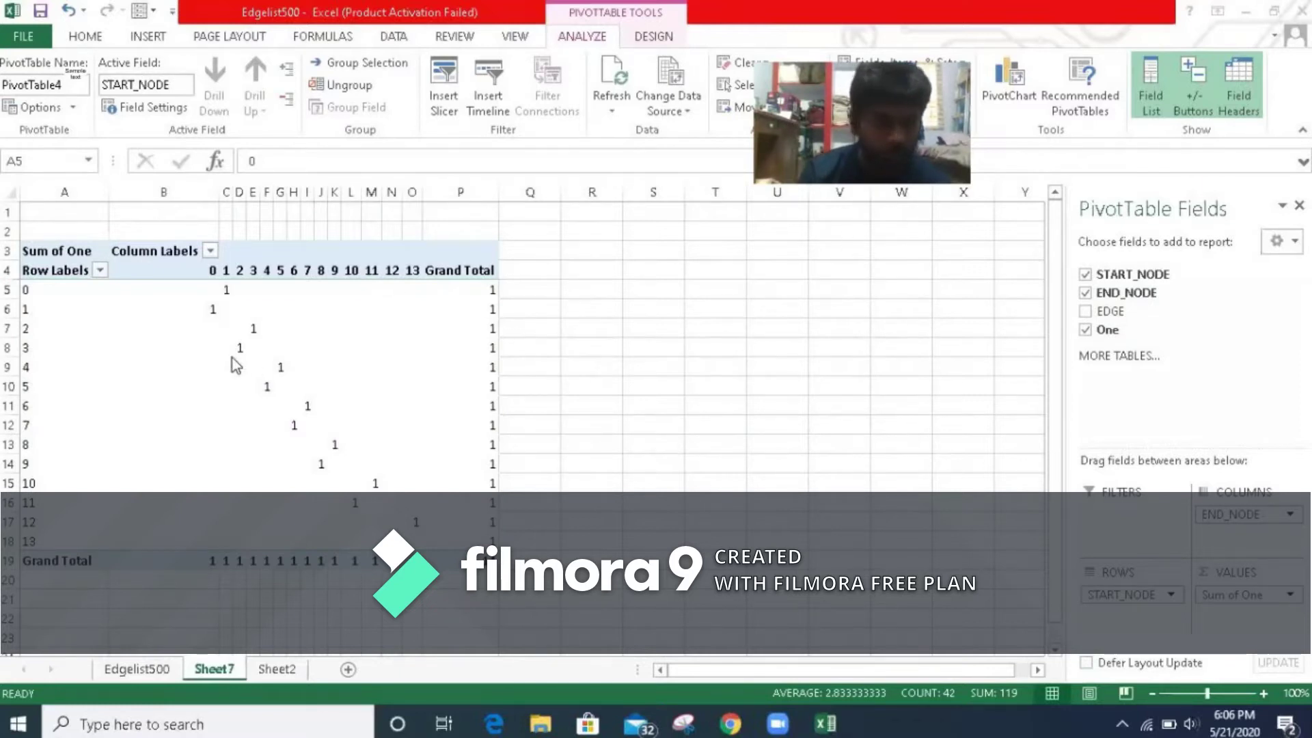
{"action": "left_click", "coordinate": [31, 288]}
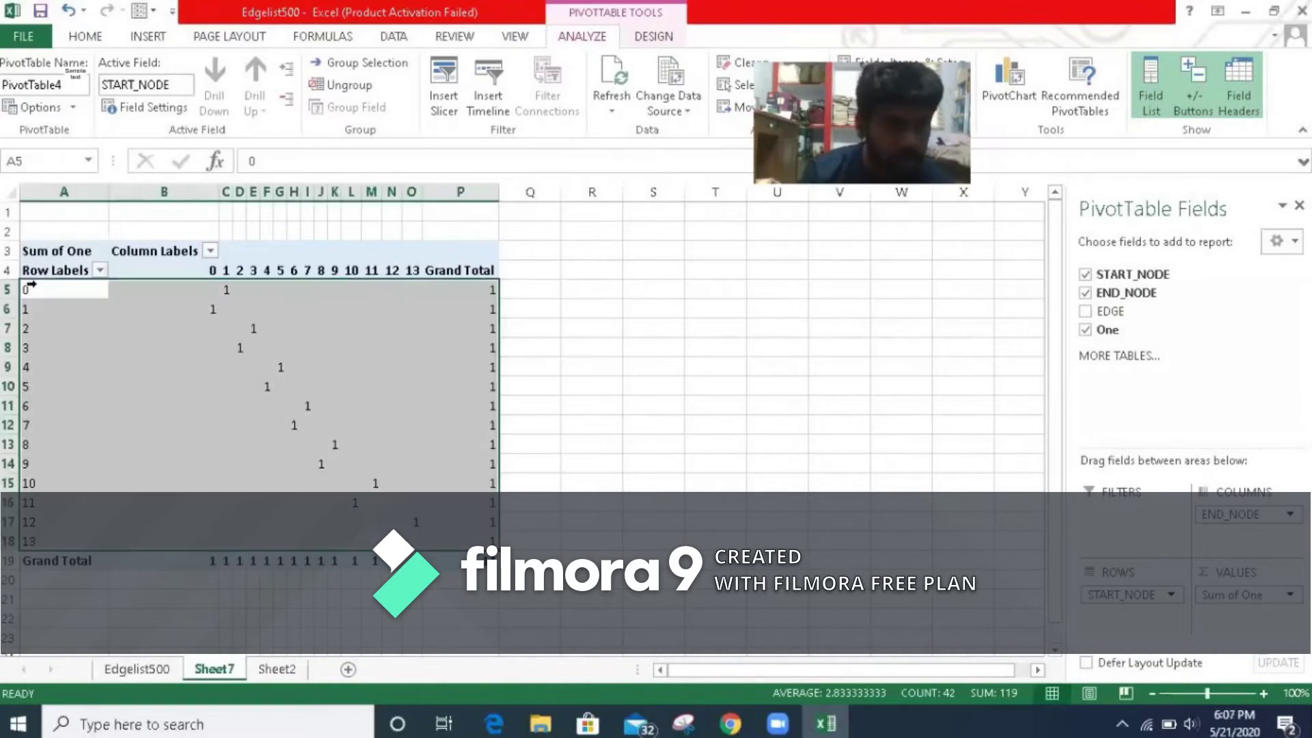
{"action": "left_click_drag", "start_coordinate": [31, 287], "coordinate": [92, 546]}
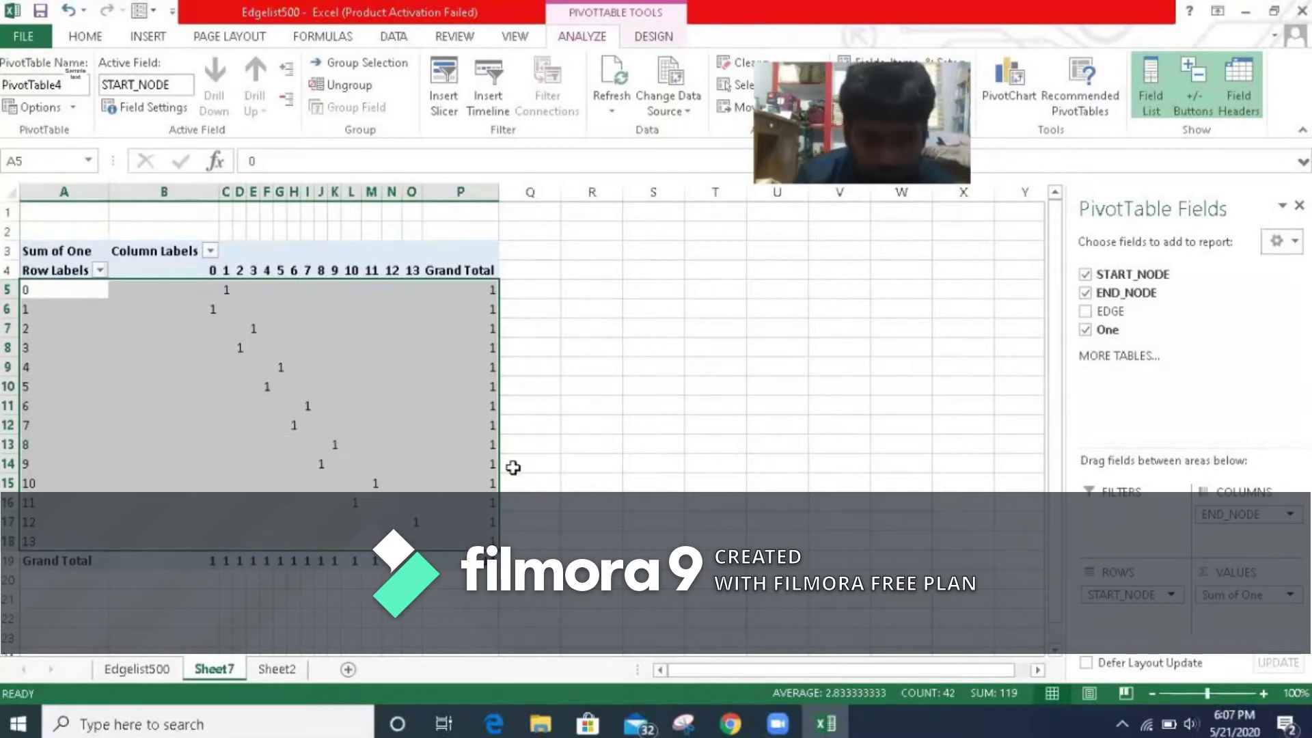
{"action": "left_click", "coordinate": [583, 483]}
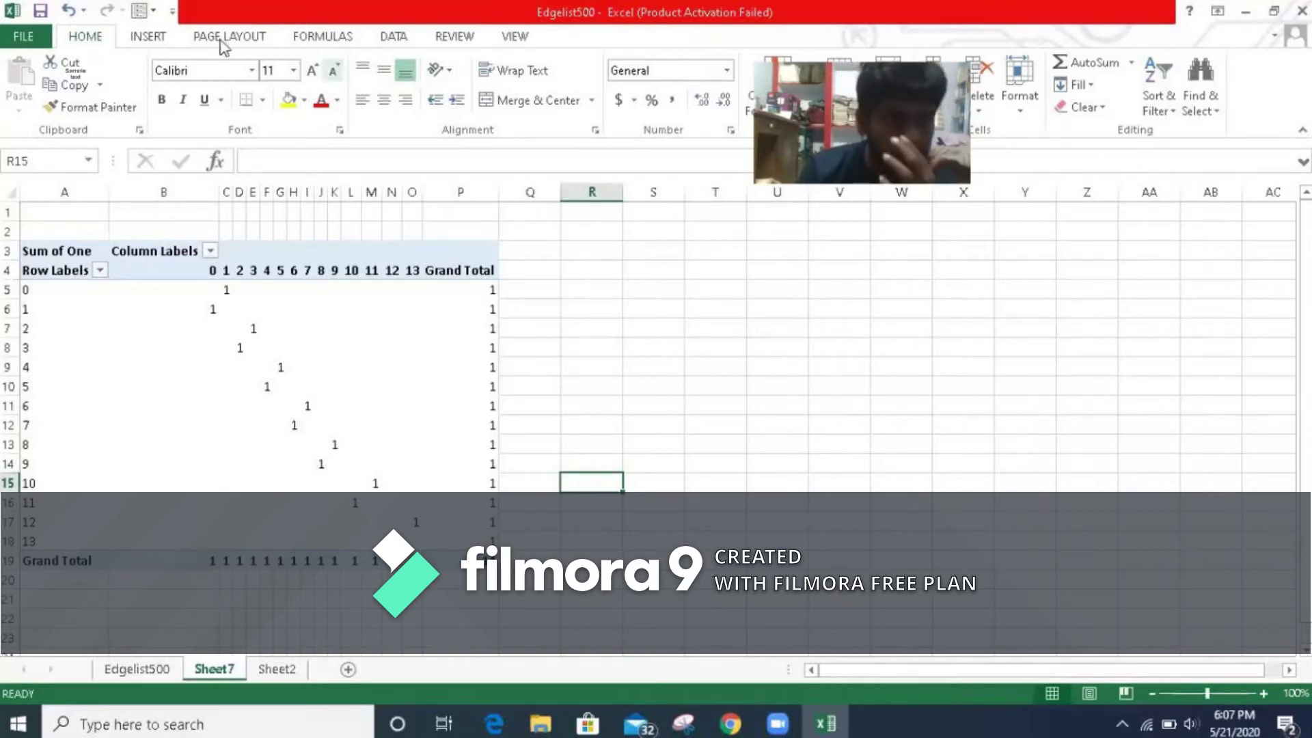
Step: Try moving the pivot cells, dismiss the warning, then select the pivot table for Design options
{"action": "left_click", "coordinate": [154, 38]}
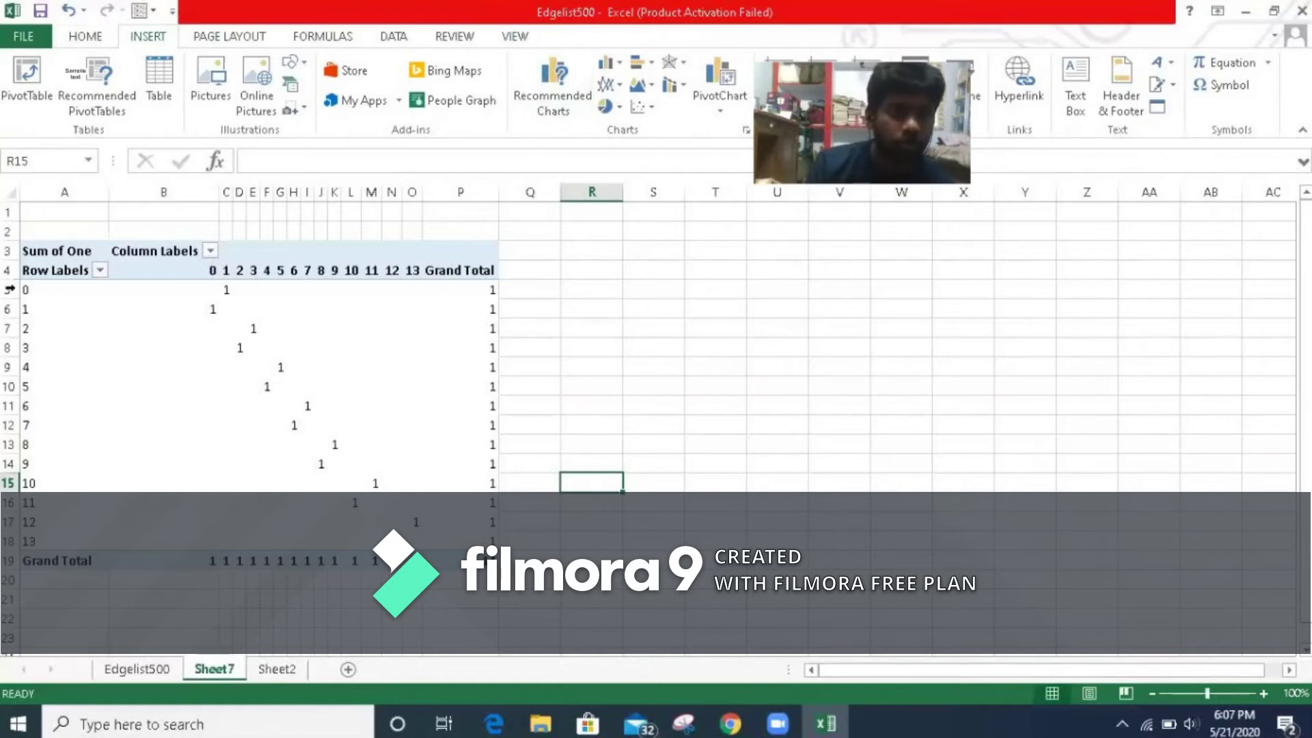
{"action": "left_click", "coordinate": [54, 256]}
{"action": "left_click_drag", "start_coordinate": [58, 260], "coordinate": [193, 503]}
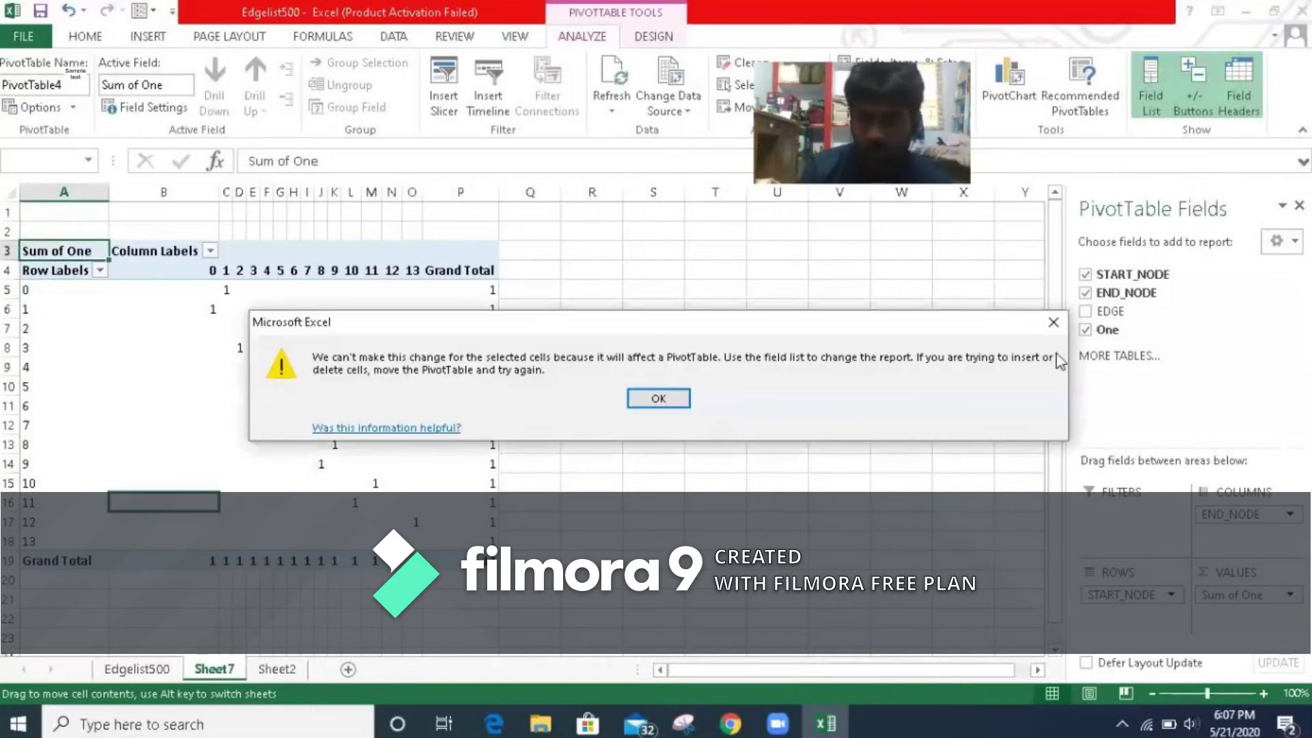
{"action": "left_click", "coordinate": [1053, 325]}
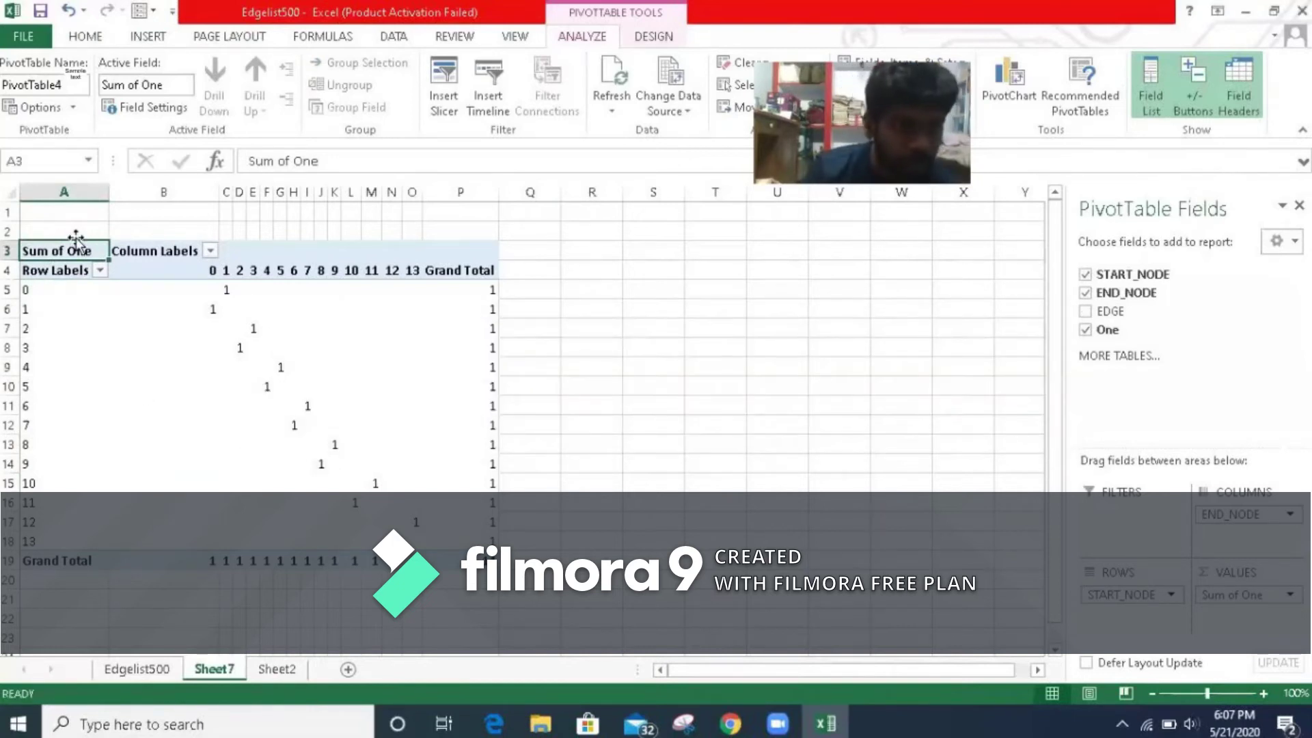
{"action": "mouse_move", "coordinate": [76, 249]}
{"action": "left_mouse_down"}
{"action": "mouse_move", "coordinate": [482, 573]}
{"action": "mouse_move", "coordinate": [482, 561]}
{"action": "left_mouse_up"}
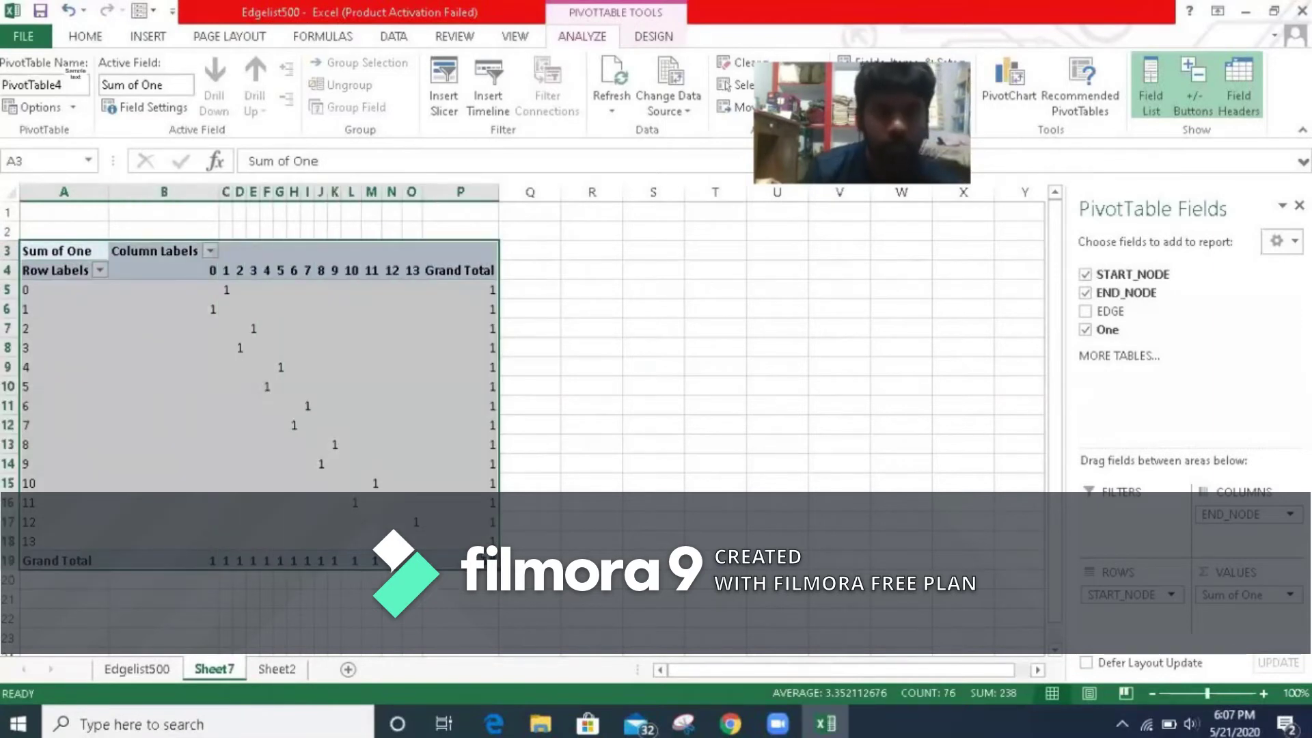
{"action": "left_click", "coordinate": [654, 36]}
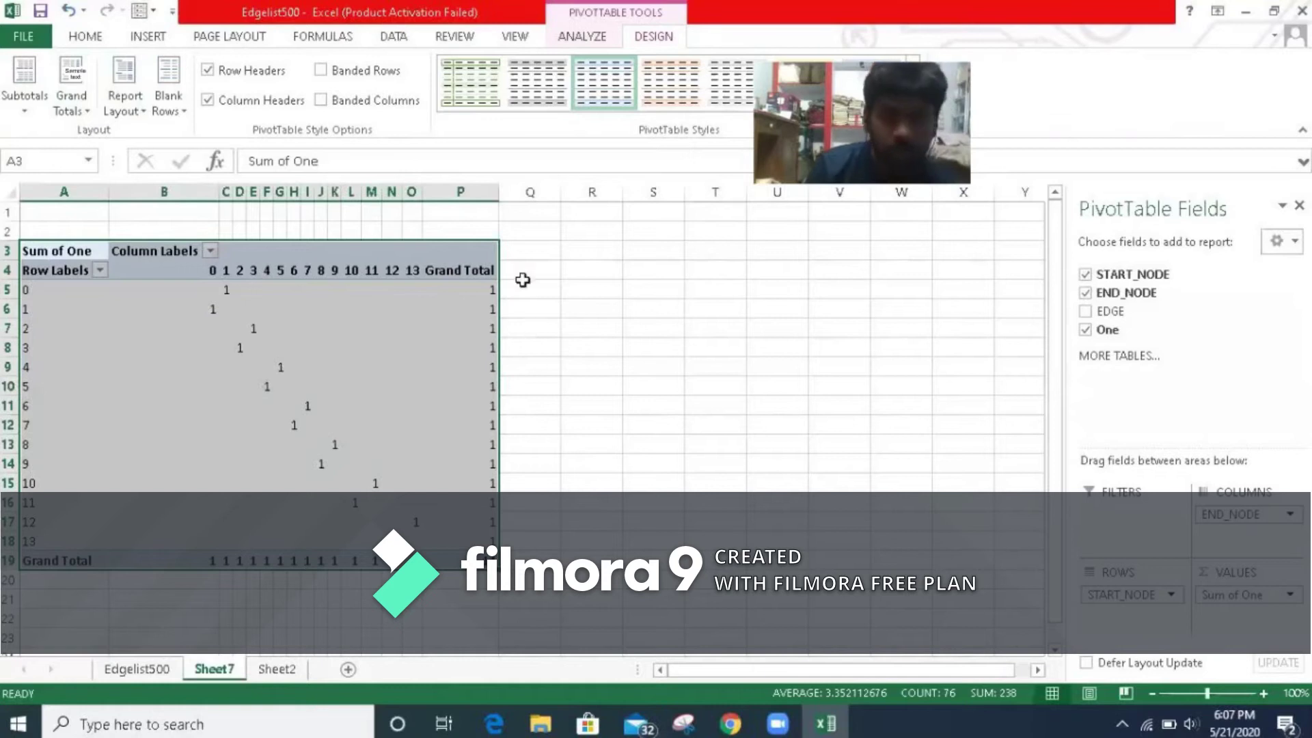
Step: Turn Grand Totals off for rows and columns, then deselect the pivot table
{"action": "left_click", "coordinate": [83, 111]}
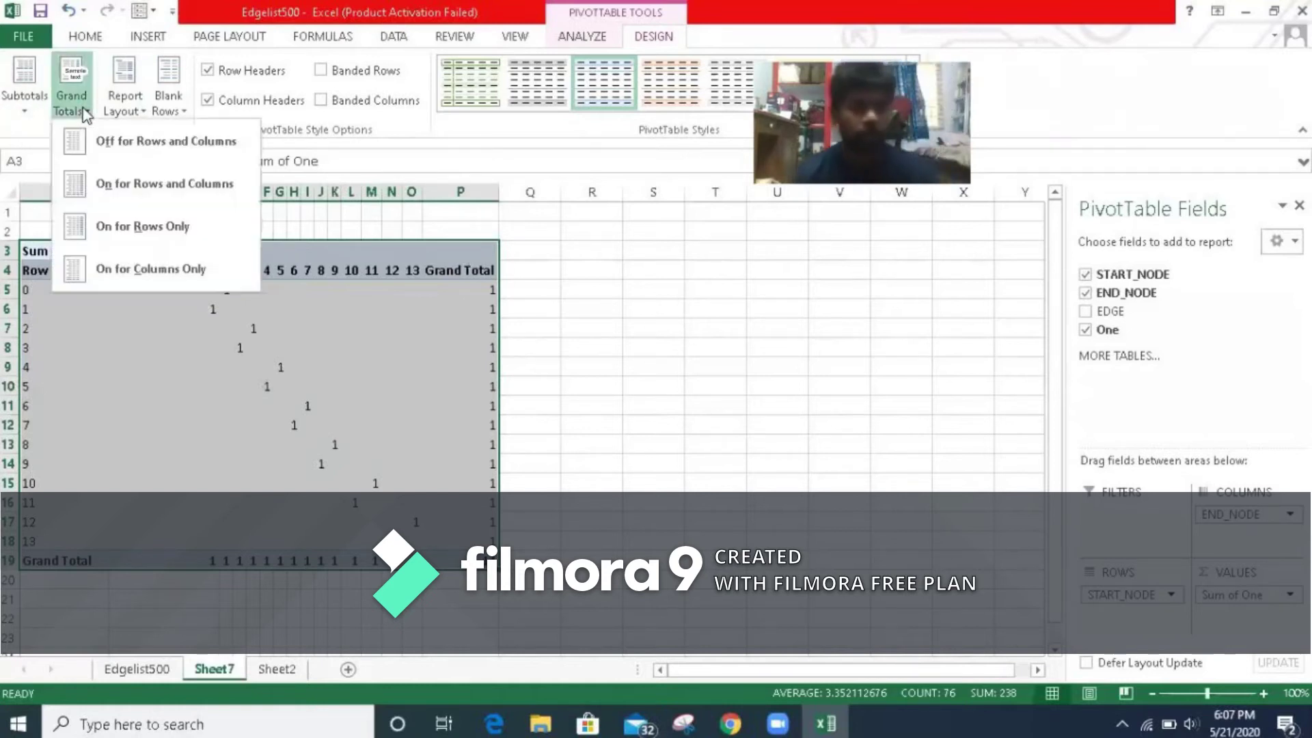
{"action": "left_click", "coordinate": [219, 139]}
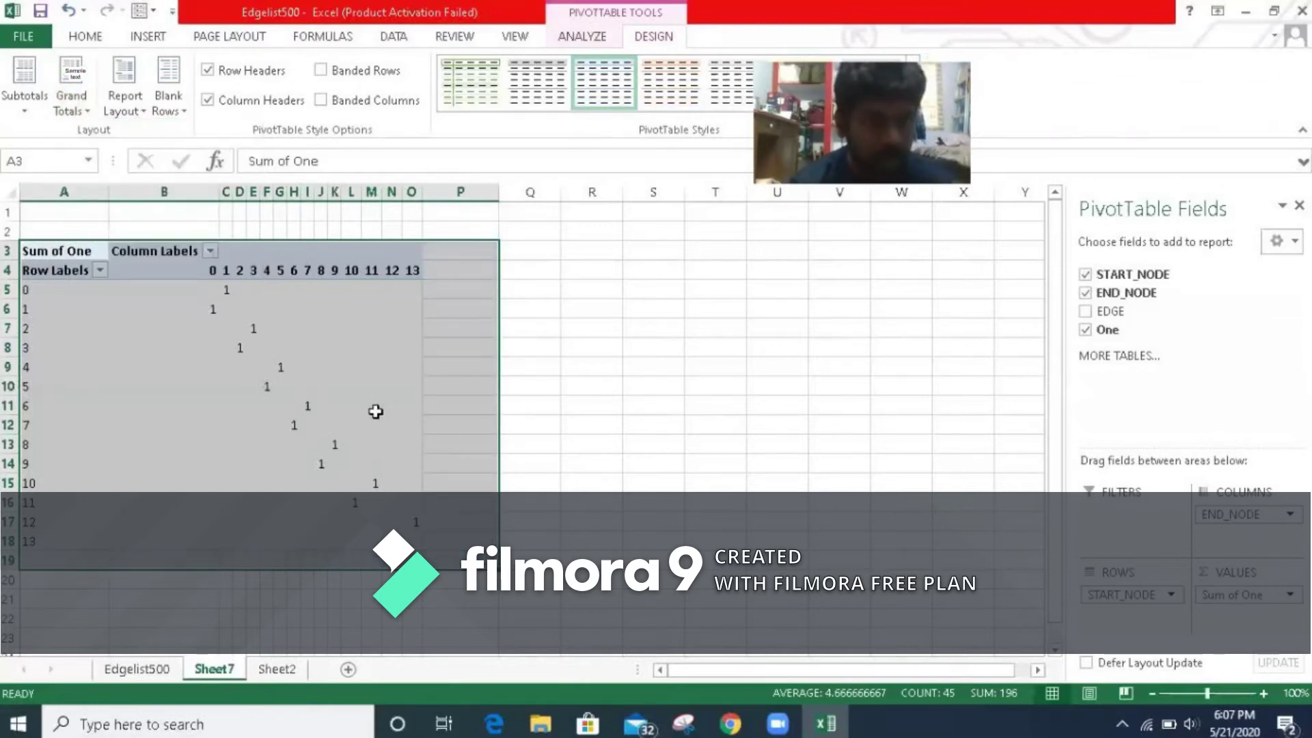
{"action": "left_click", "coordinate": [601, 384]}
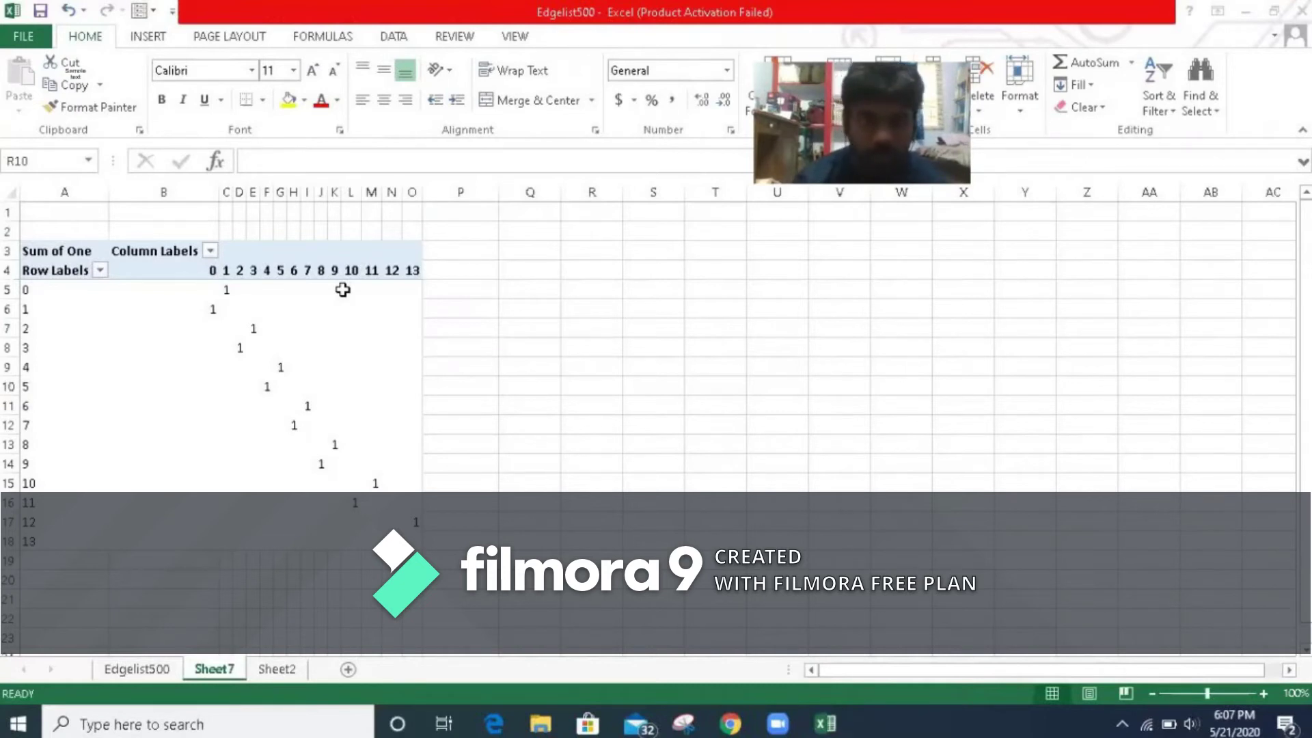
Step: Copy the pivot body A5:O18 for nodes 0–13 and add a blank Sheet8
{"action": "left_click", "coordinate": [23, 290]}
{"action": "left_click_drag", "start_coordinate": [22, 289], "coordinate": [69, 547]}
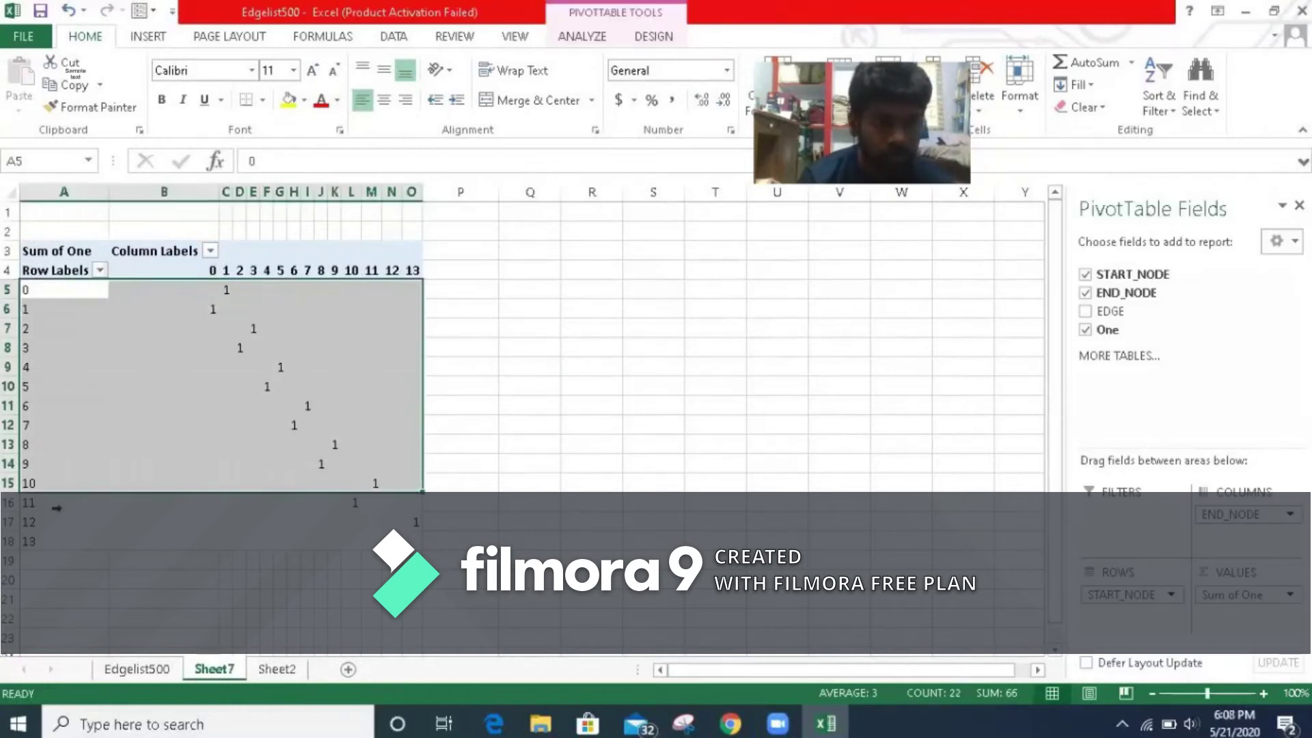
{"action": "right_click", "coordinate": [244, 419]}
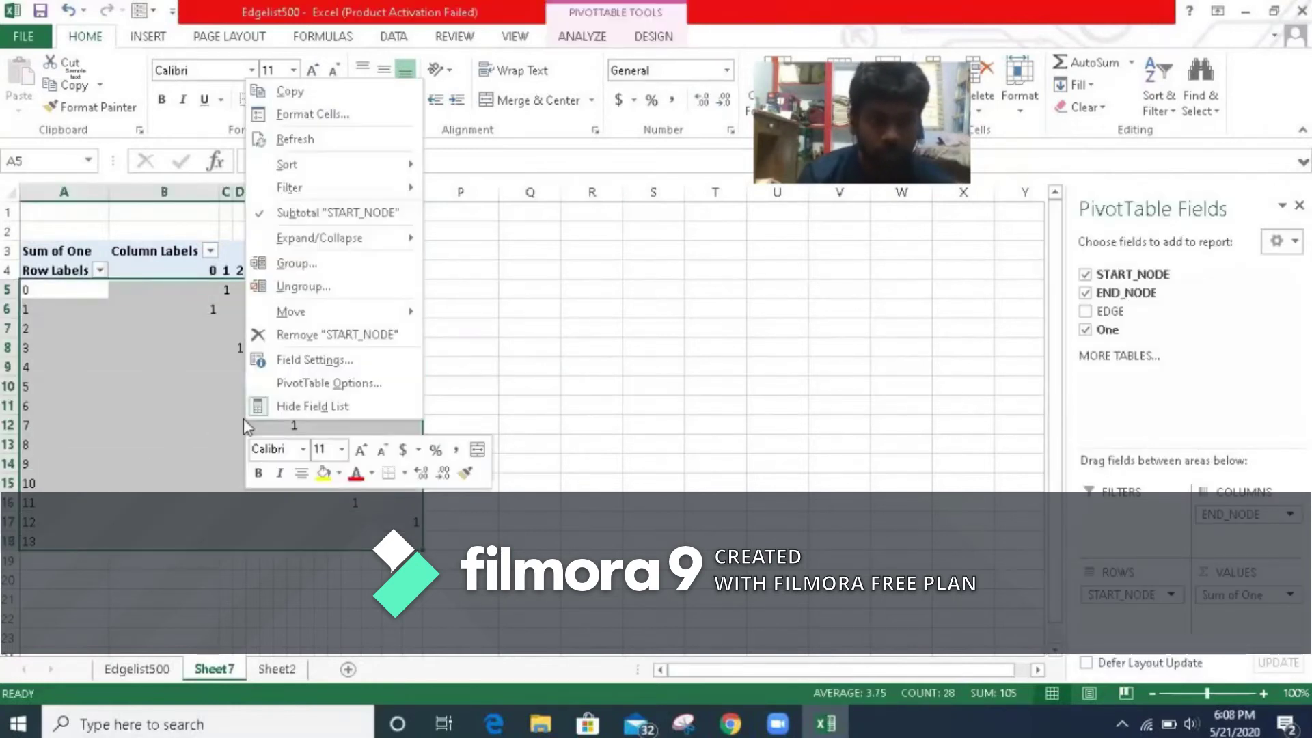
{"action": "left_click", "coordinate": [343, 95]}
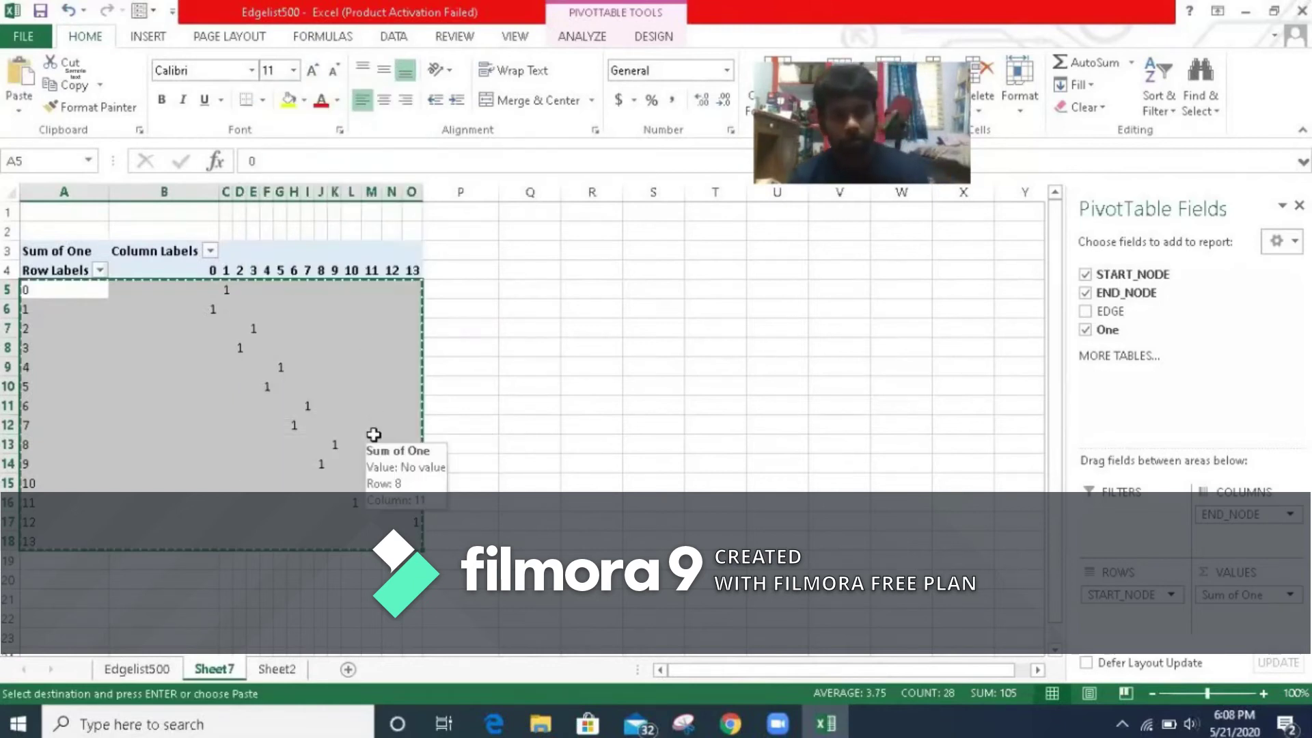
{"action": "left_click", "coordinate": [348, 672]}
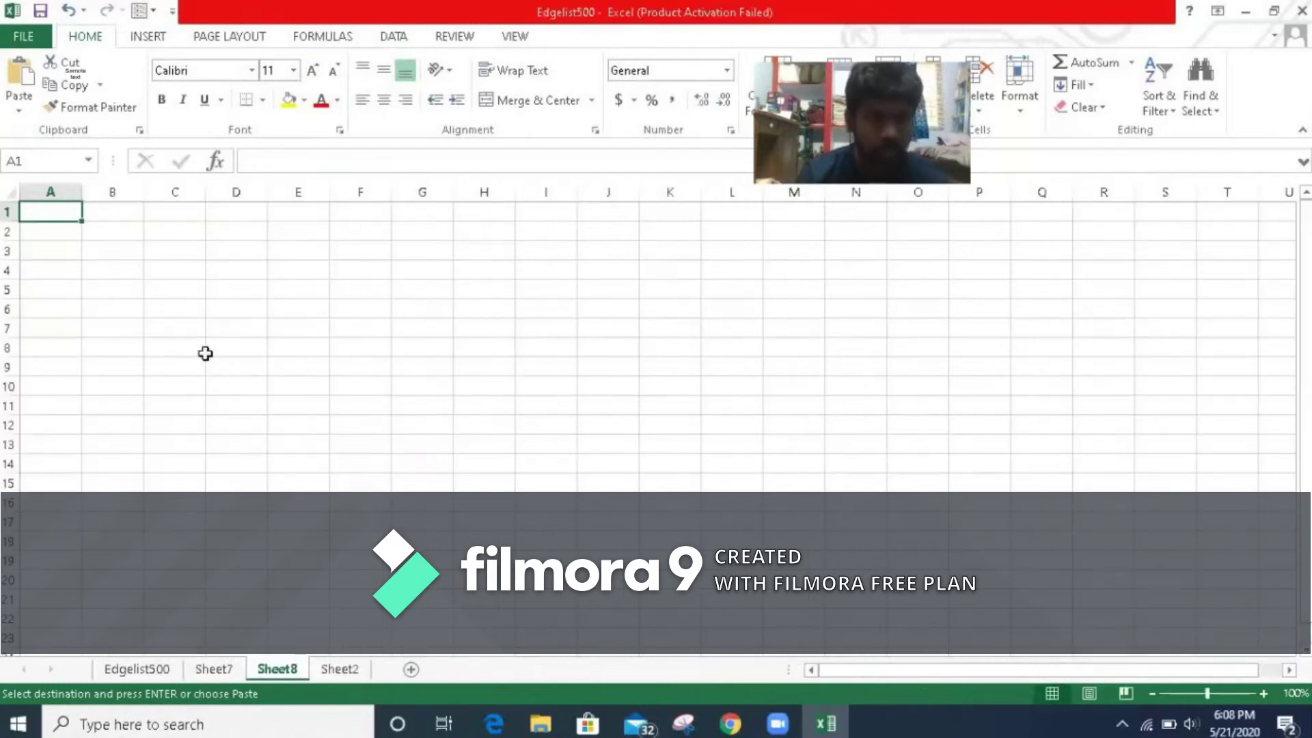
Step: Paste the copied matrix at B5 on Sheet8, then select the column B node labels
{"action": "left_click", "coordinate": [129, 292]}
{"action": "right_click", "coordinate": [131, 291]}
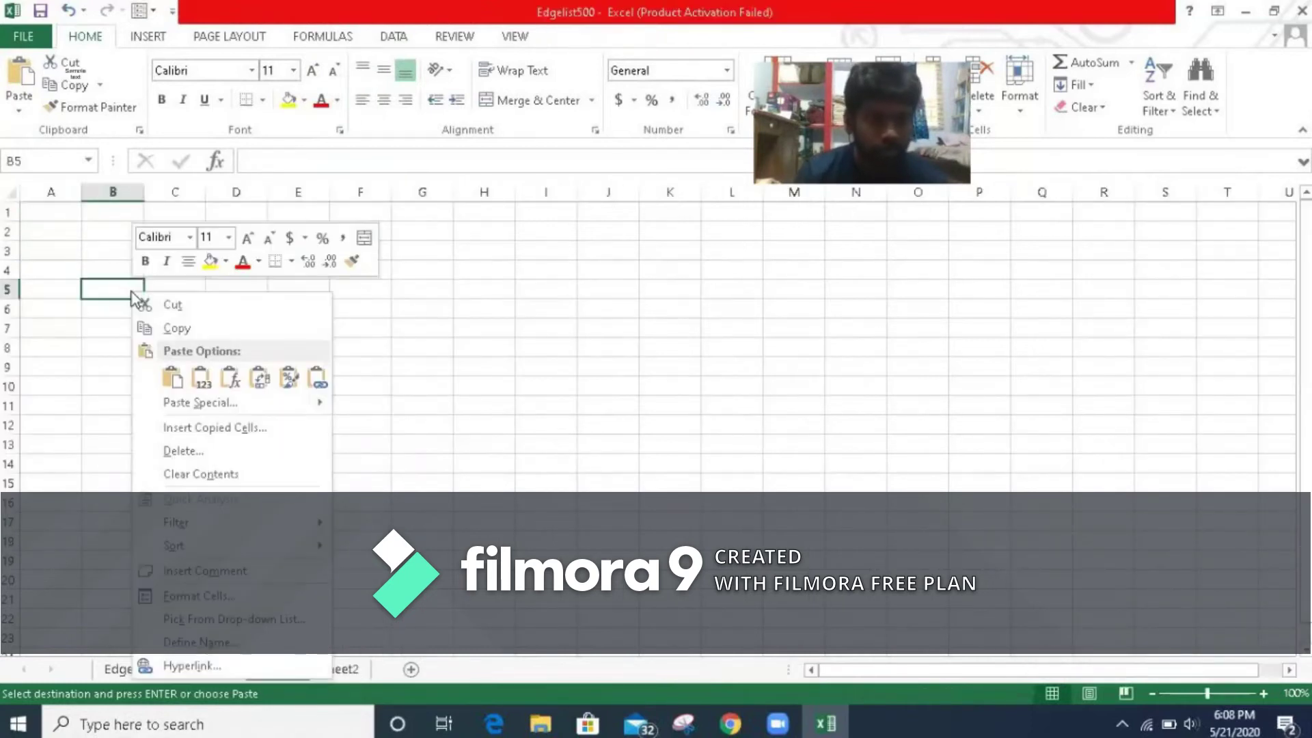
{"action": "left_click", "coordinate": [234, 379]}
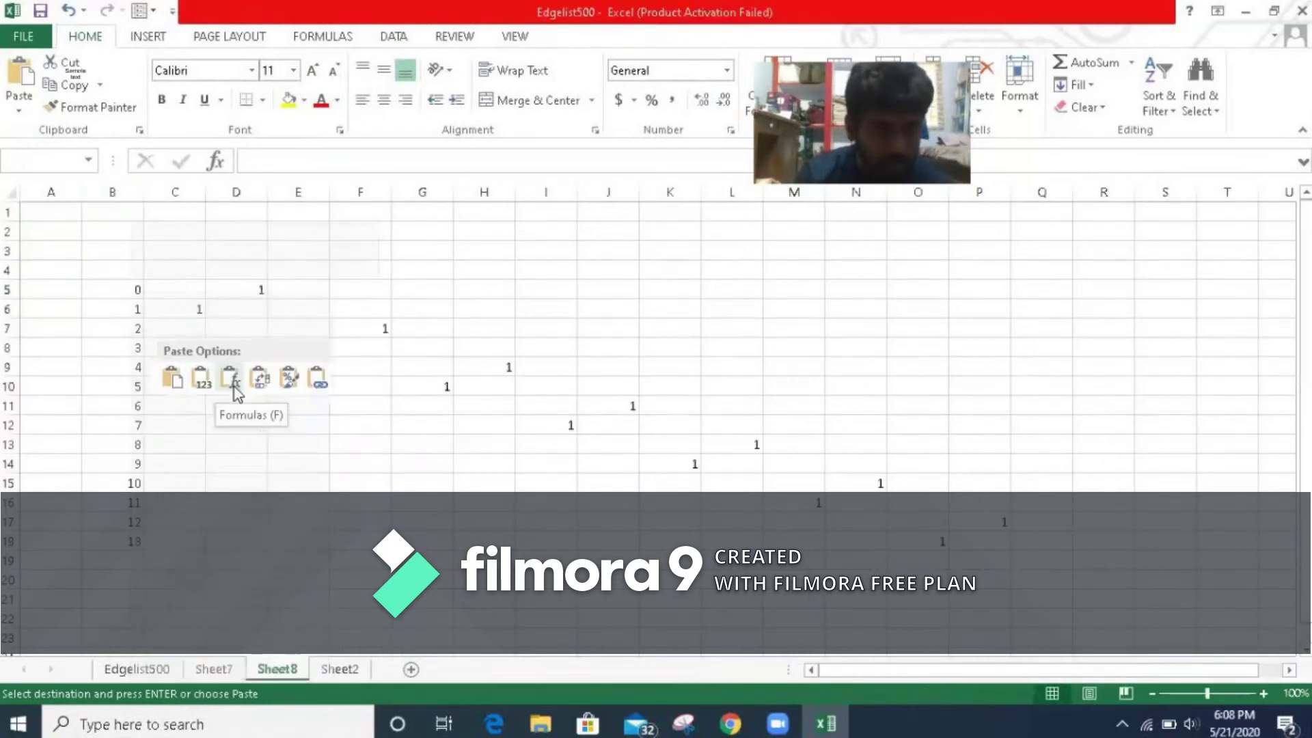
{"action": "left_click", "coordinate": [174, 379]}
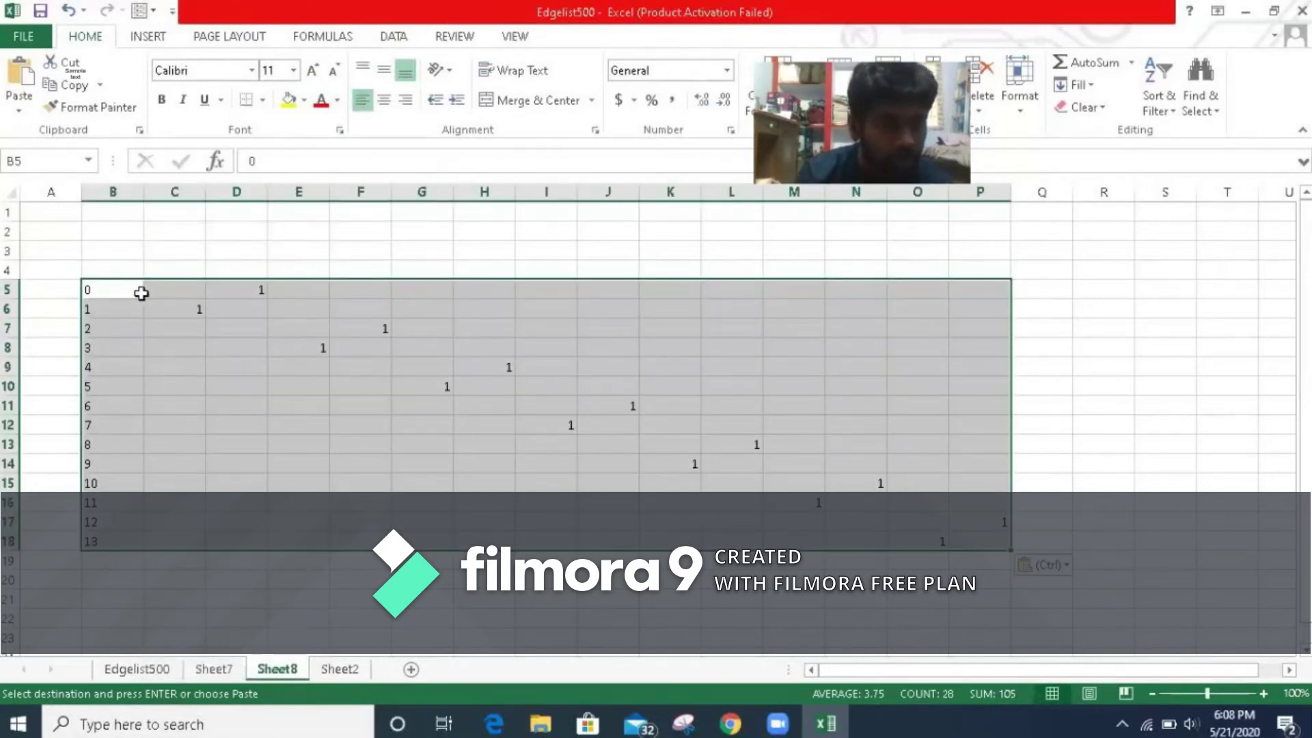
{"action": "mouse_move", "coordinate": [108, 289]}
{"action": "left_mouse_down"}
{"action": "mouse_move", "coordinate": [141, 292]}
{"action": "mouse_move", "coordinate": [110, 541]}
{"action": "left_mouse_up"}
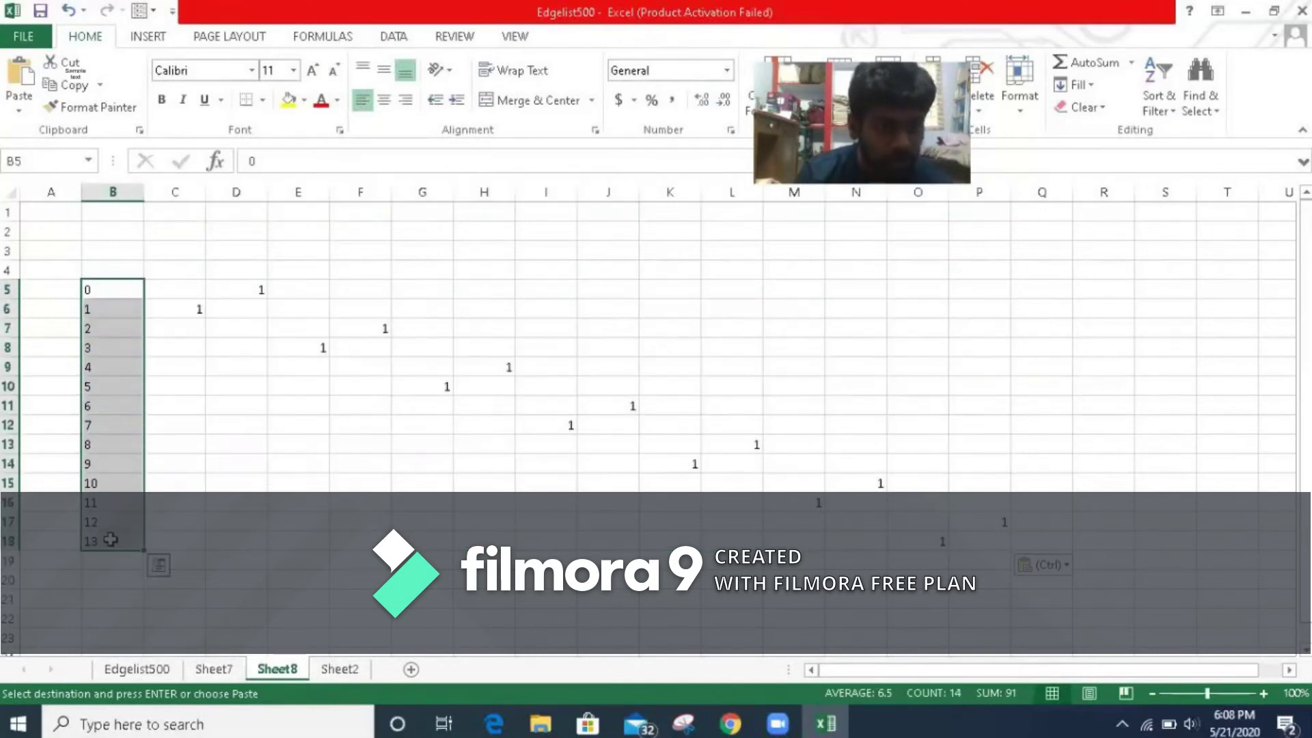
Step: Copy labels B5:B18 and paste them transposed across row 4 from C4
{"action": "right_click", "coordinate": [104, 406]}
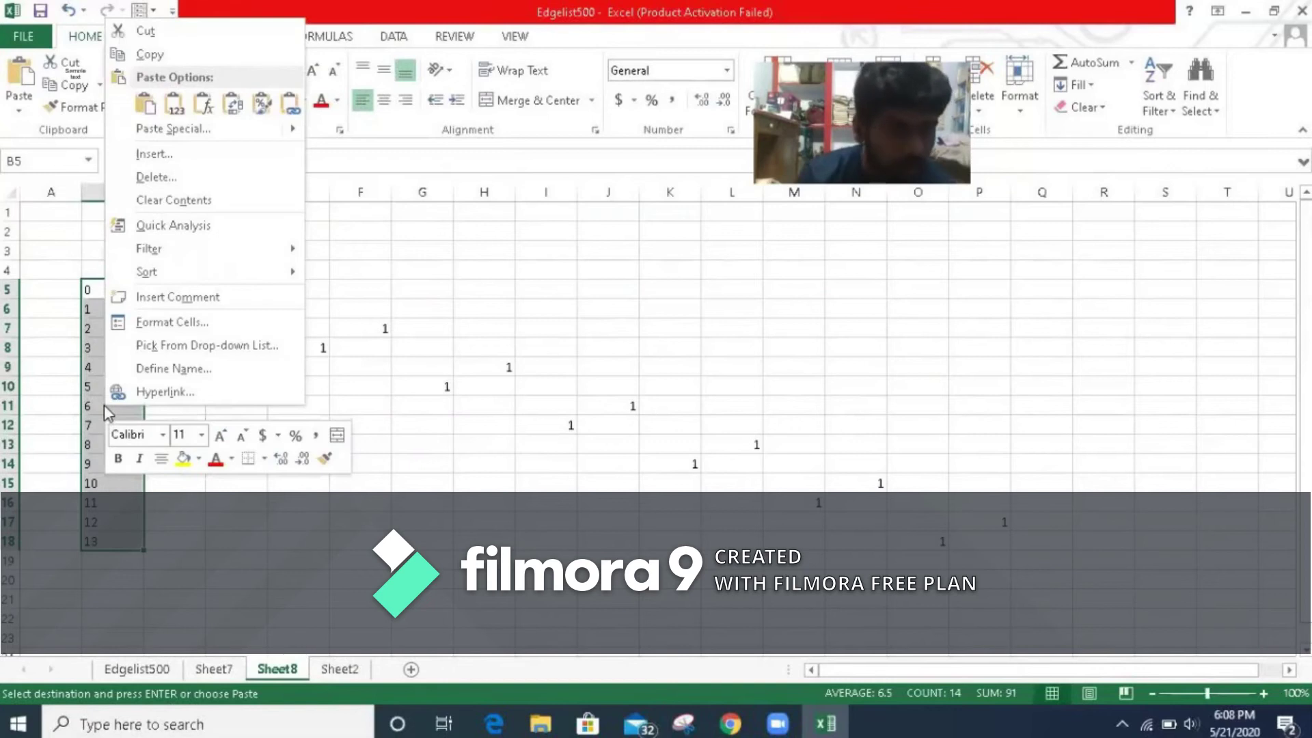
{"action": "left_click", "coordinate": [151, 54]}
{"action": "left_click", "coordinate": [188, 270]}
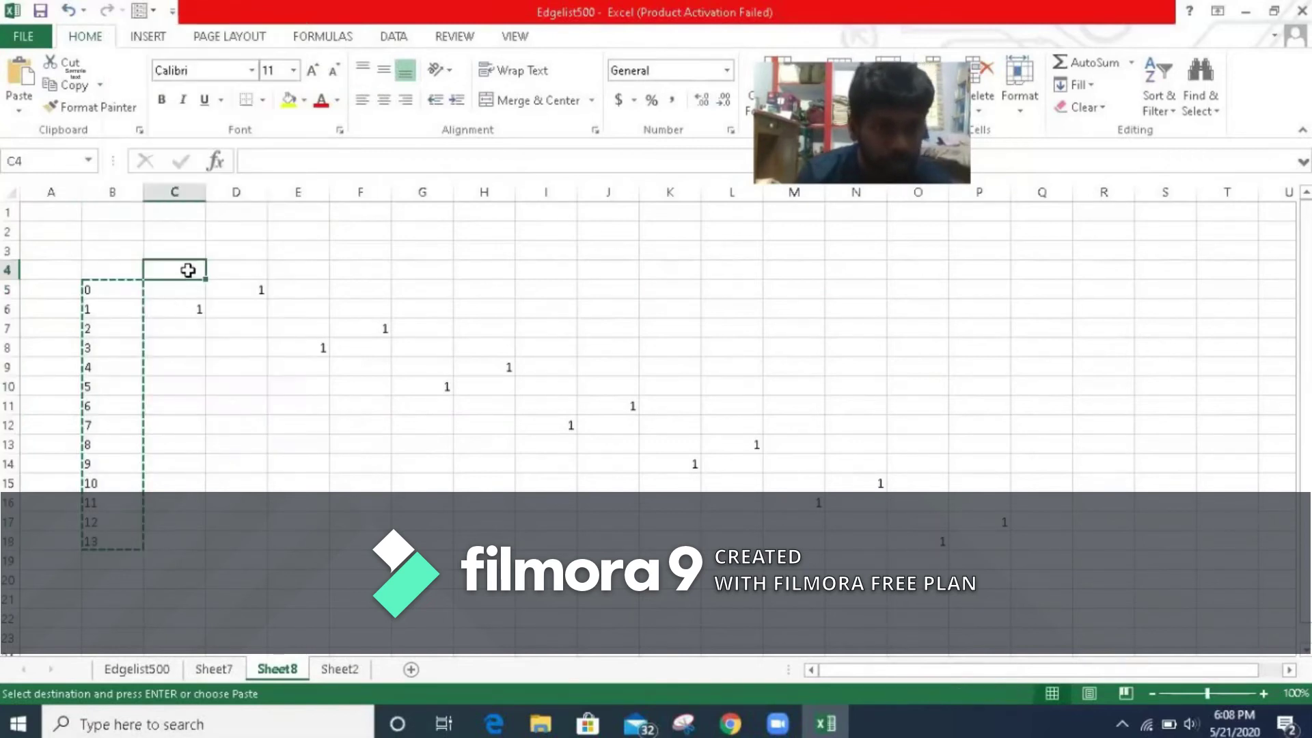
{"action": "right_click", "coordinate": [187, 269]}
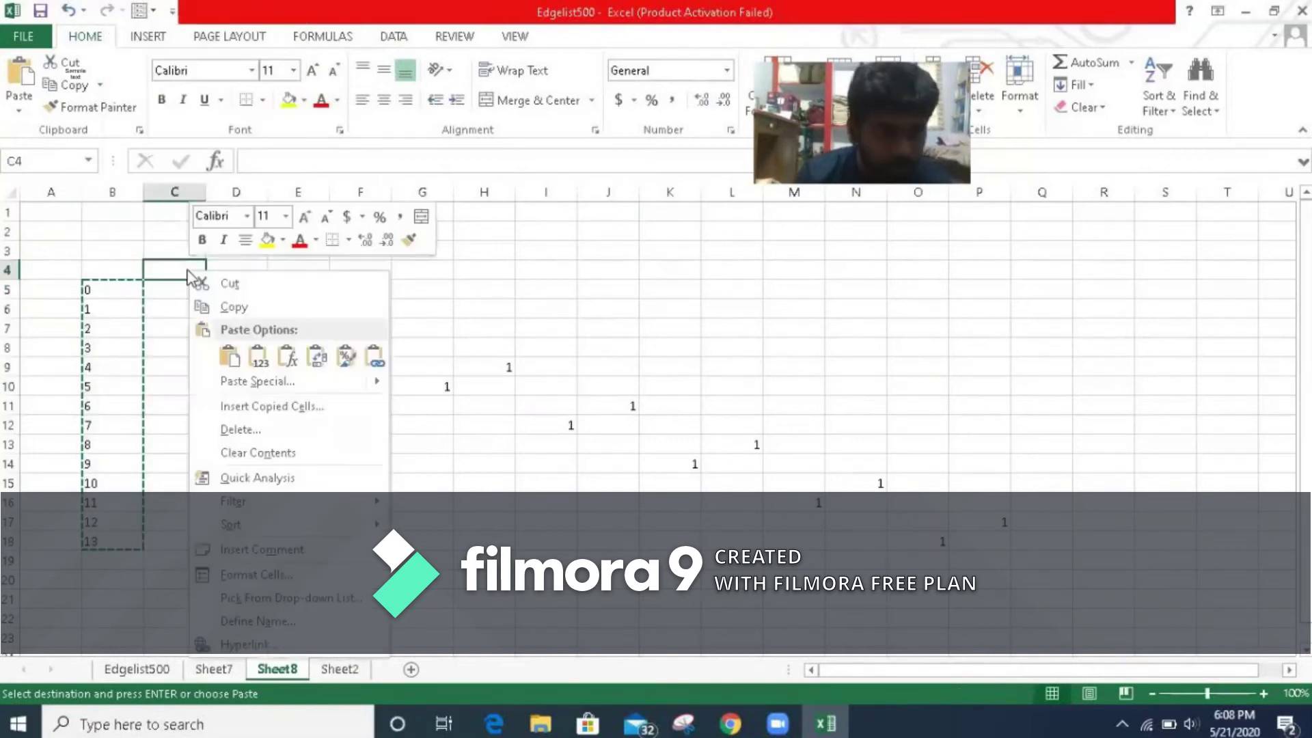
{"action": "left_click", "coordinate": [317, 356]}
Step: Select the matrix cells from C5 to be filled
{"action": "left_click", "coordinate": [175, 293]}
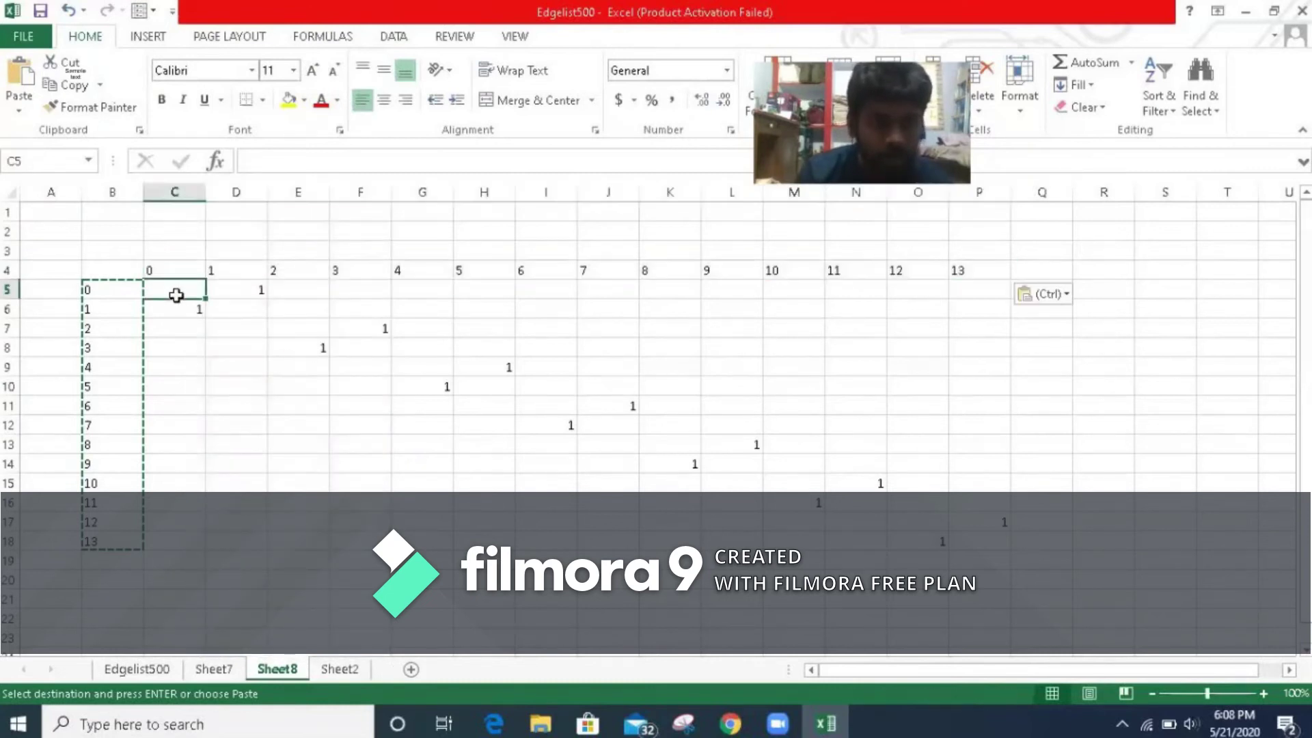
{"action": "left_click_drag", "start_coordinate": [181, 298], "coordinate": [247, 540]}
{"action": "mouse_move", "coordinate": [177, 294]}
{"action": "left_mouse_down"}
{"action": "mouse_move", "coordinate": [184, 535]}
{"action": "mouse_move", "coordinate": [986, 543]}
{"action": "left_mouse_up"}
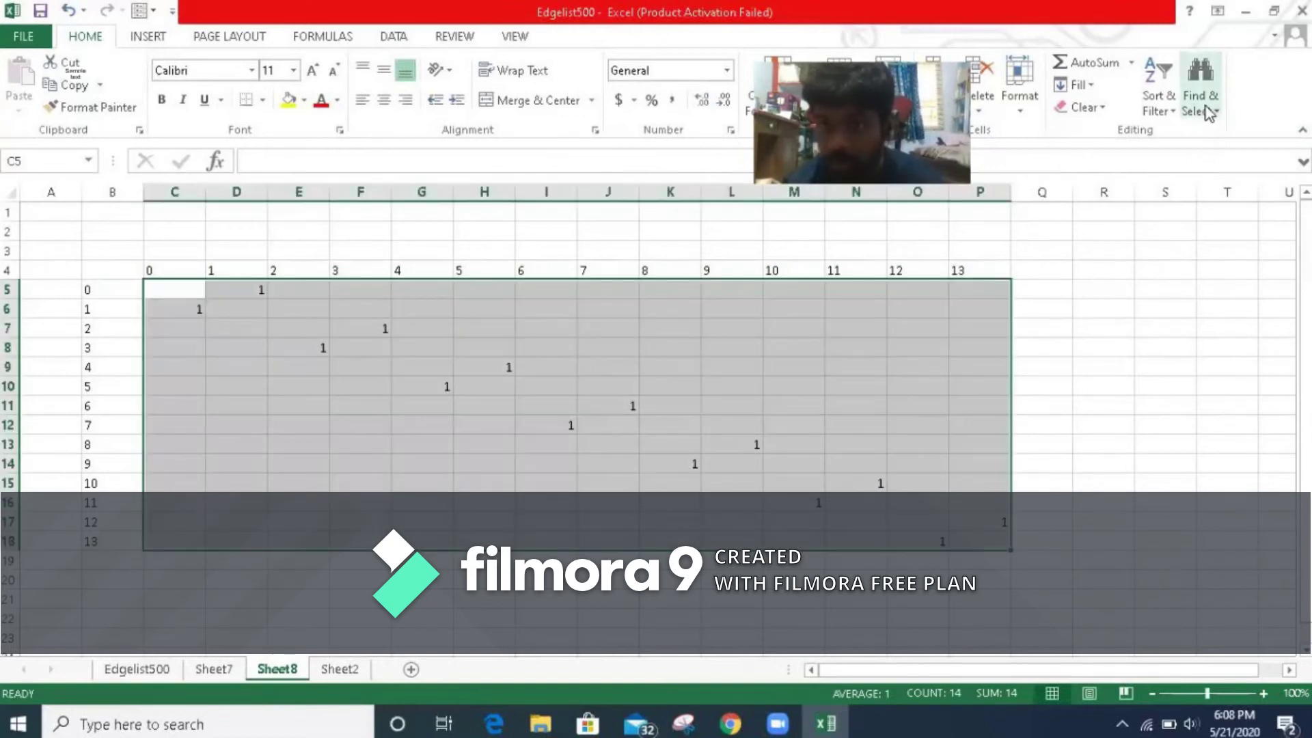
Step: Select the blank matrix cells with Go To Special > Blanks and fill them with 0
{"action": "left_click", "coordinate": [1207, 111]}
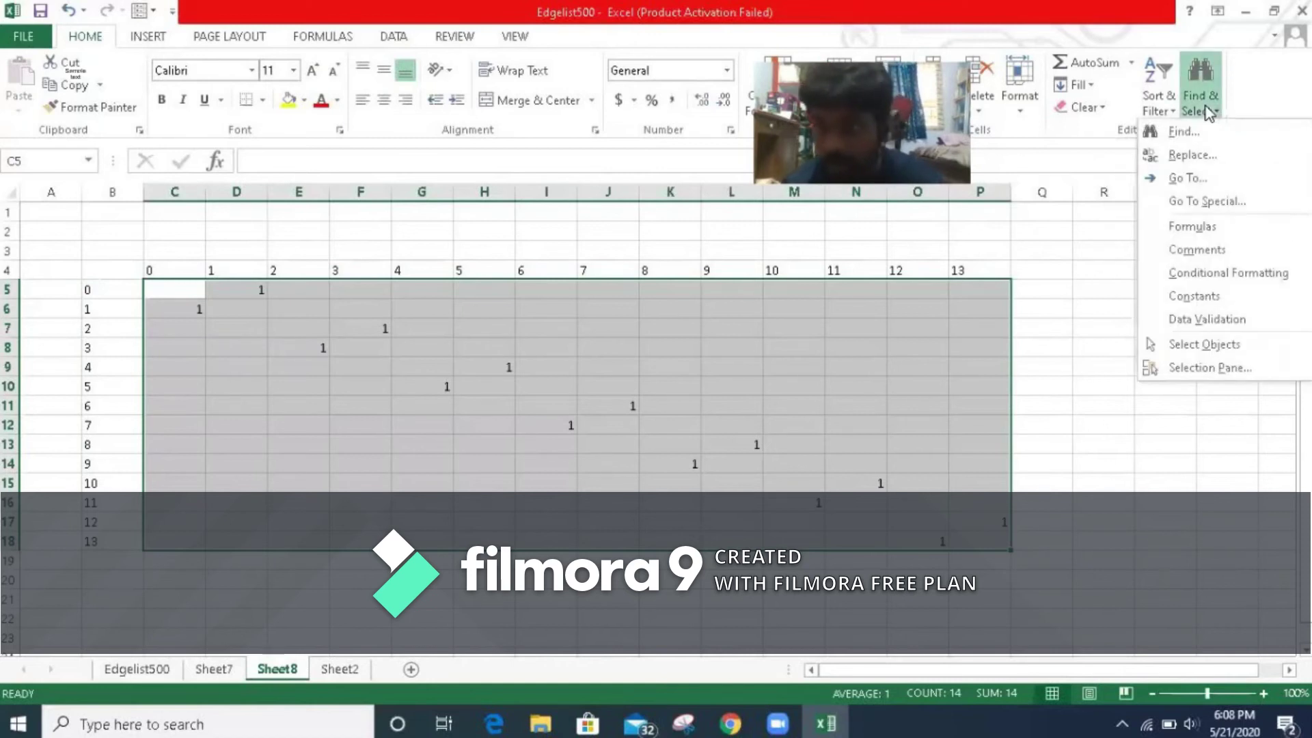
{"action": "left_click", "coordinate": [1208, 201]}
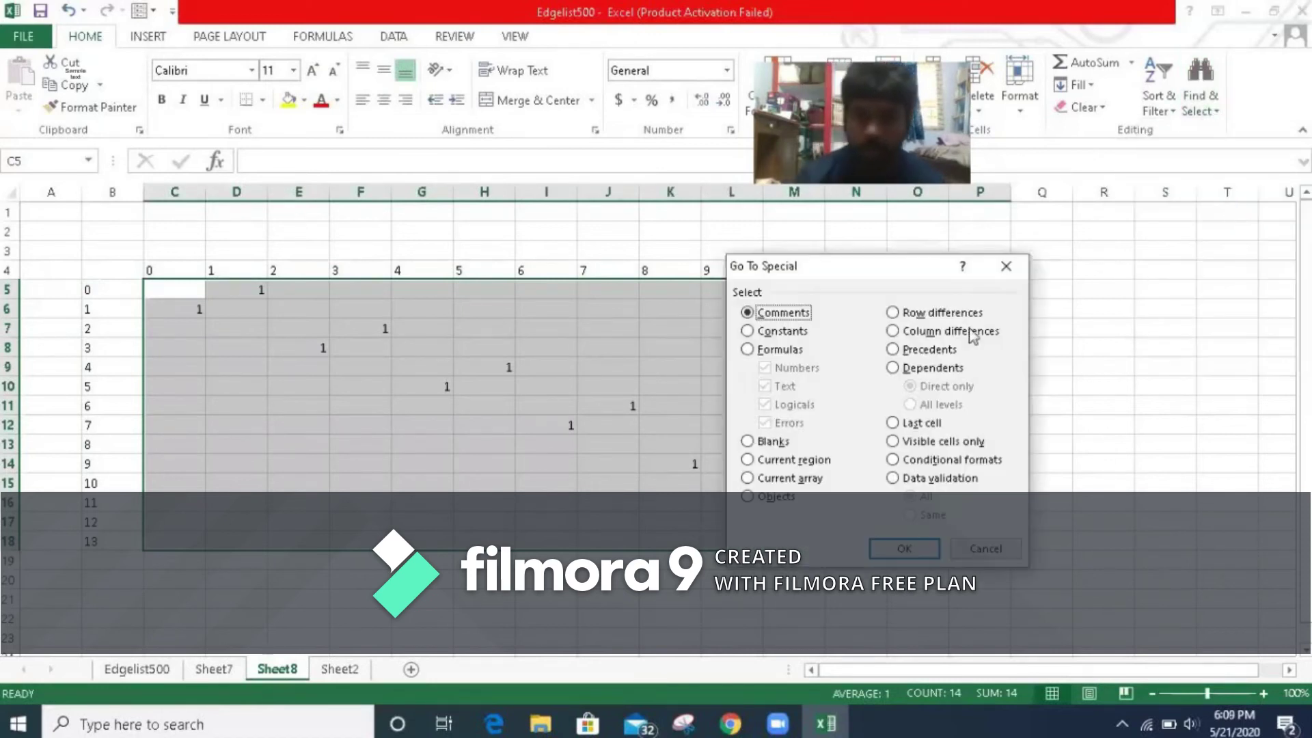
{"action": "left_click", "coordinate": [748, 442]}
{"action": "left_click", "coordinate": [905, 550]}
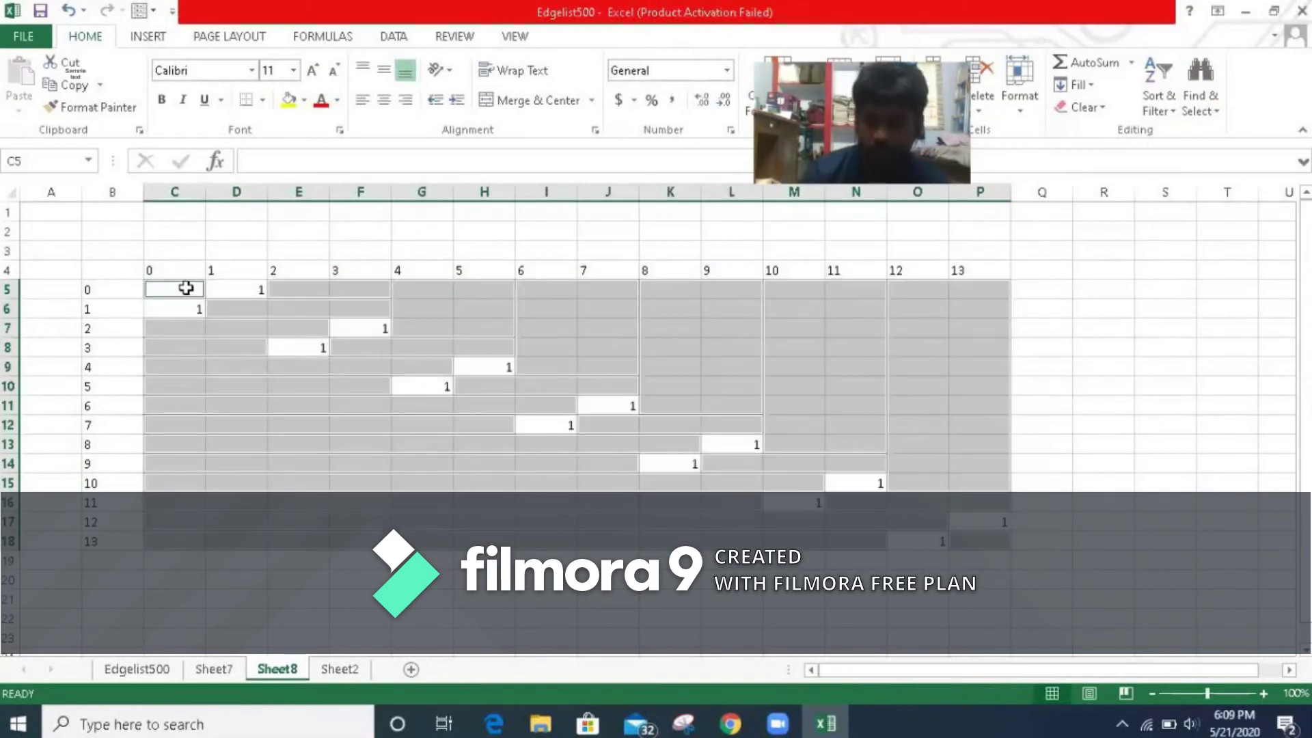
{"action": "type", "text": "0"}
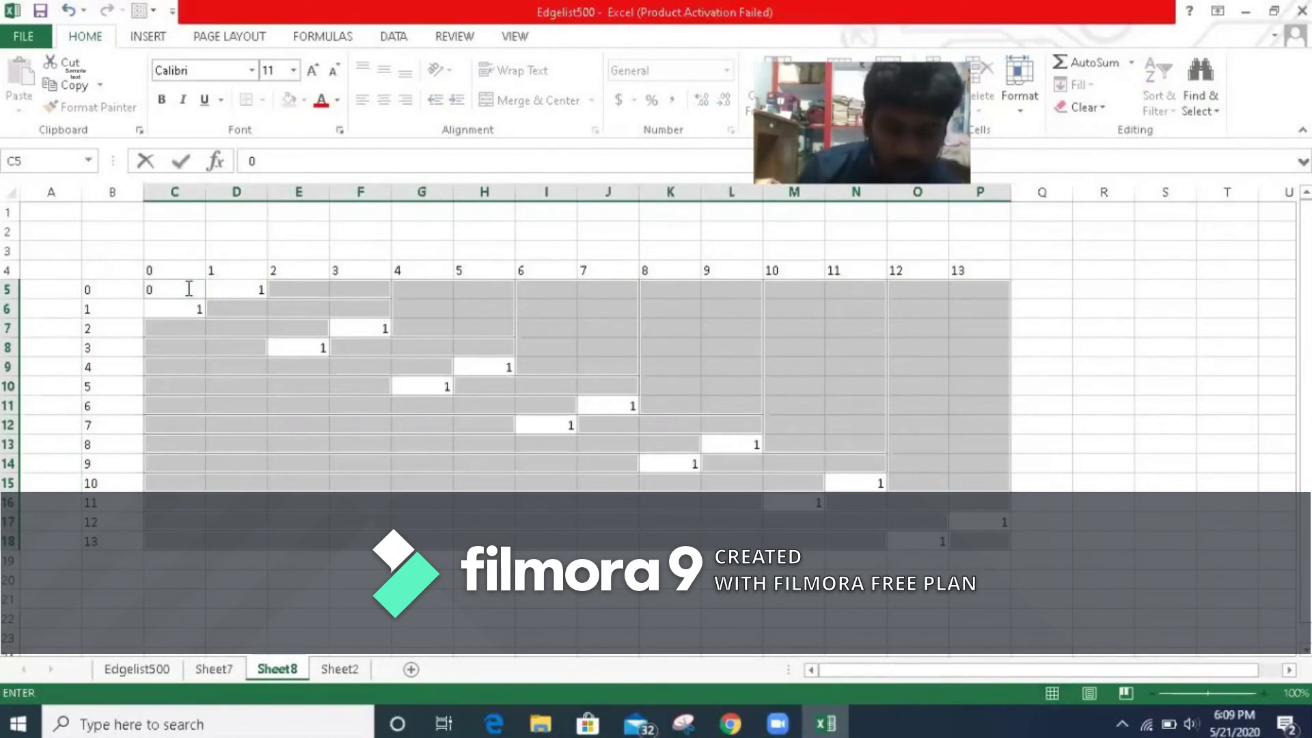
{"action": "key", "text": "ctrl+Return"}
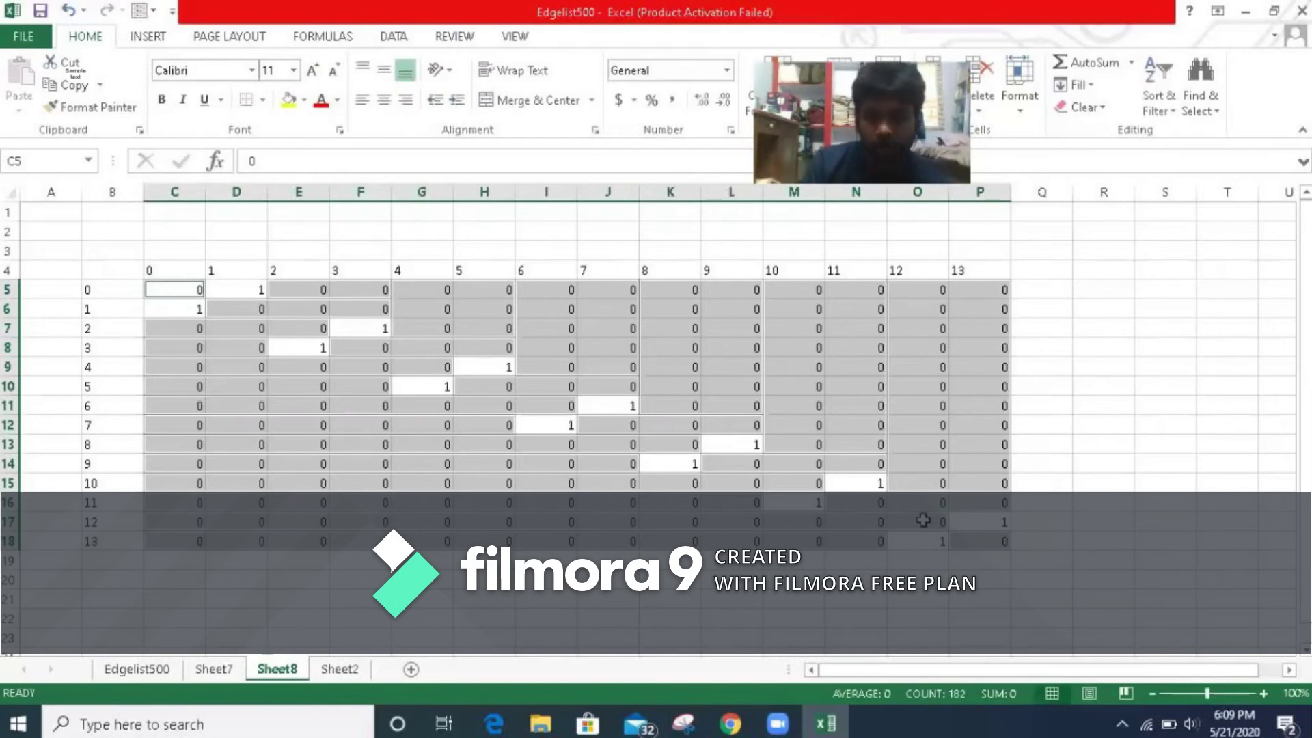
{"action": "left_click", "coordinate": [1067, 507]}
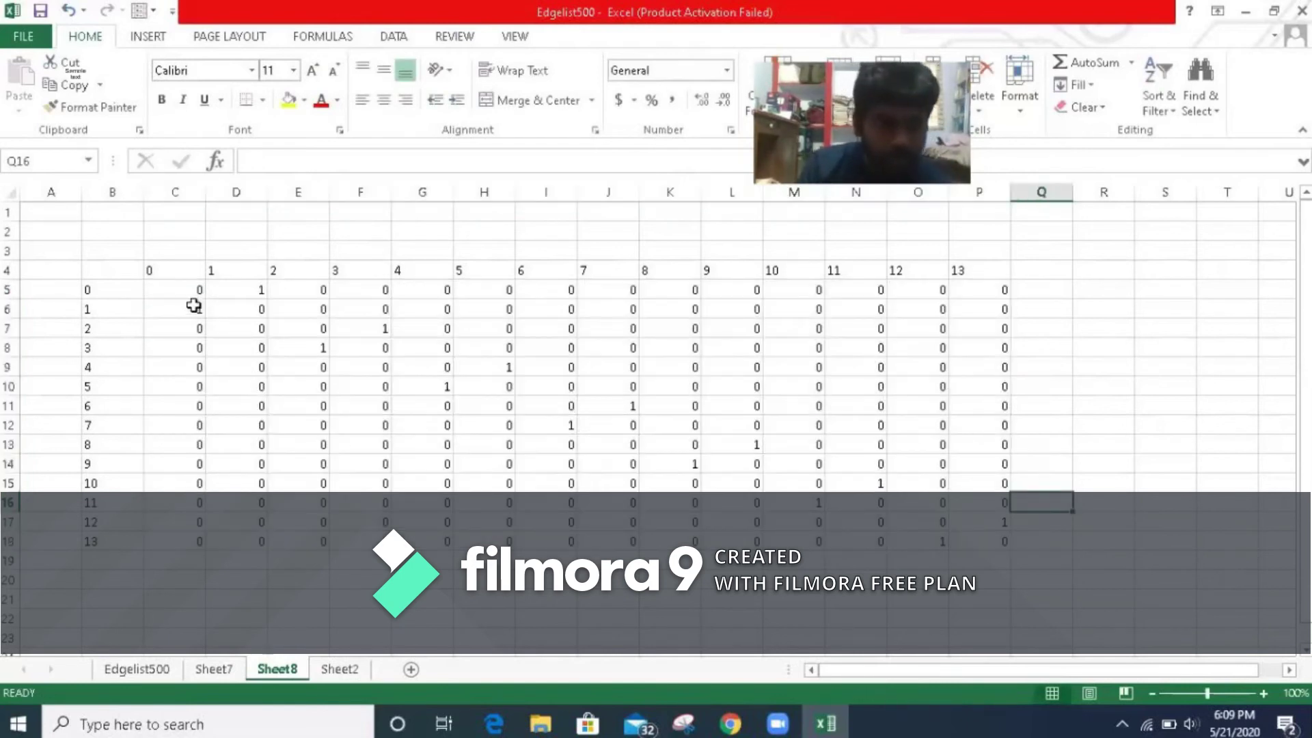
{"action": "mouse_move", "coordinate": [188, 291]}
{"action": "left_mouse_down"}
{"action": "mouse_move", "coordinate": [382, 524]}
{"action": "mouse_move", "coordinate": [680, 513]}
{"action": "mouse_move", "coordinate": [967, 521]}
{"action": "mouse_move", "coordinate": [967, 538]}
{"action": "left_mouse_up"}
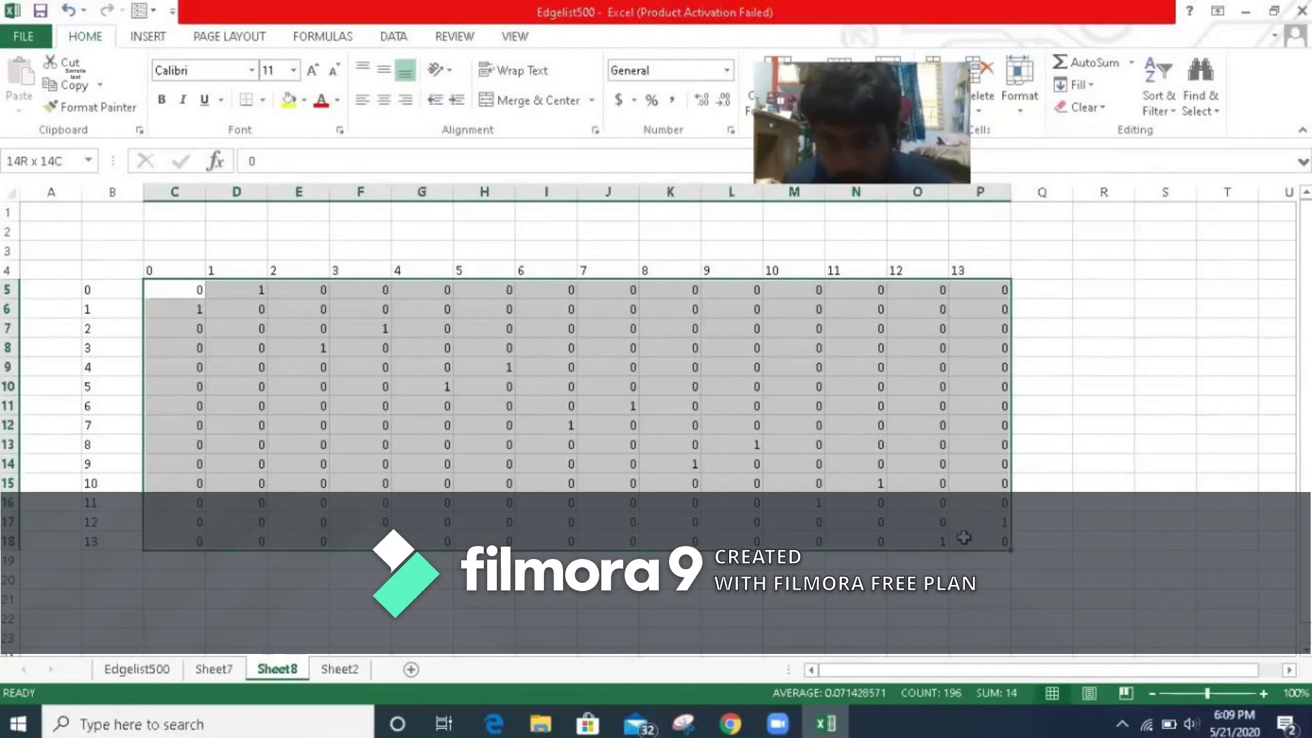
Step: Cancel the replace-data prompt from an accidental move and switch to the Sheet2 edge list
{"action": "left_click_drag", "start_coordinate": [964, 538], "coordinate": [964, 537]}
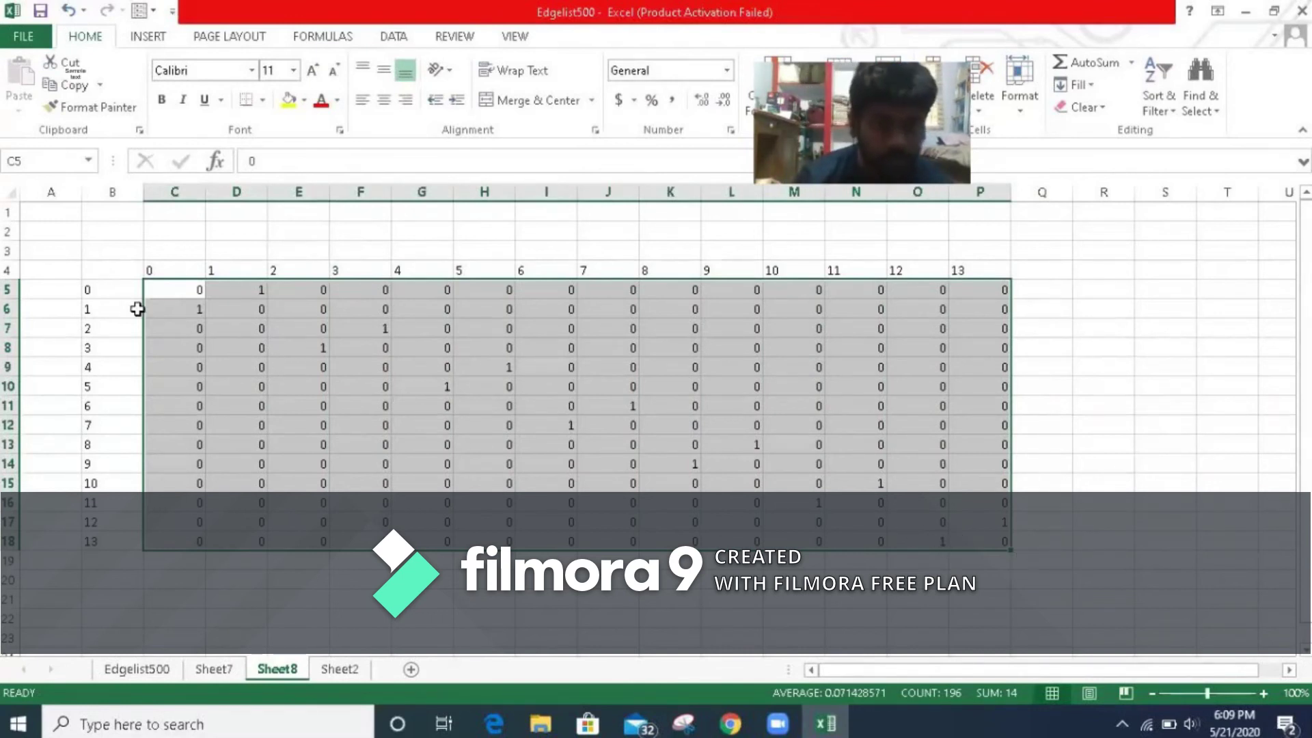
{"action": "left_click", "coordinate": [318, 232]}
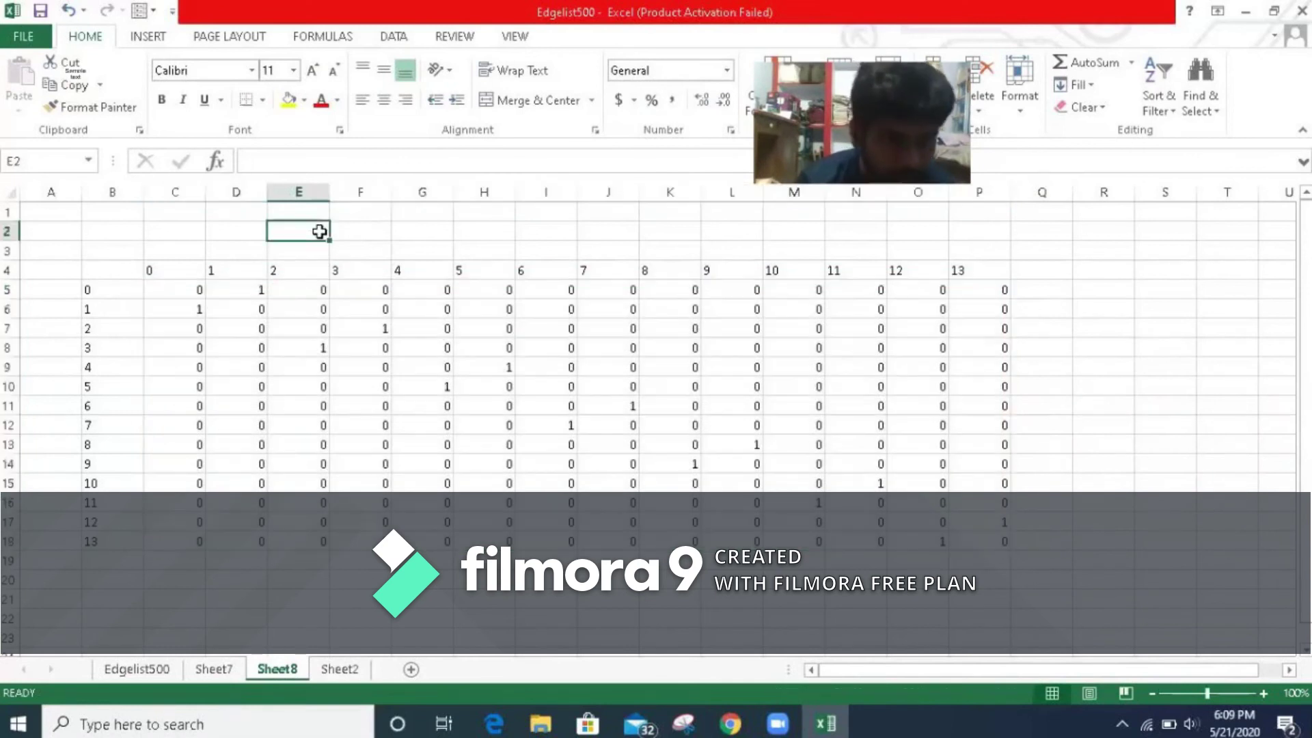
{"action": "left_click", "coordinate": [99, 421]}
{"action": "mouse_move", "coordinate": [110, 436]}
{"action": "left_mouse_down"}
{"action": "mouse_move", "coordinate": [570, 432]}
{"action": "mouse_move", "coordinate": [544, 271]}
{"action": "left_mouse_up"}
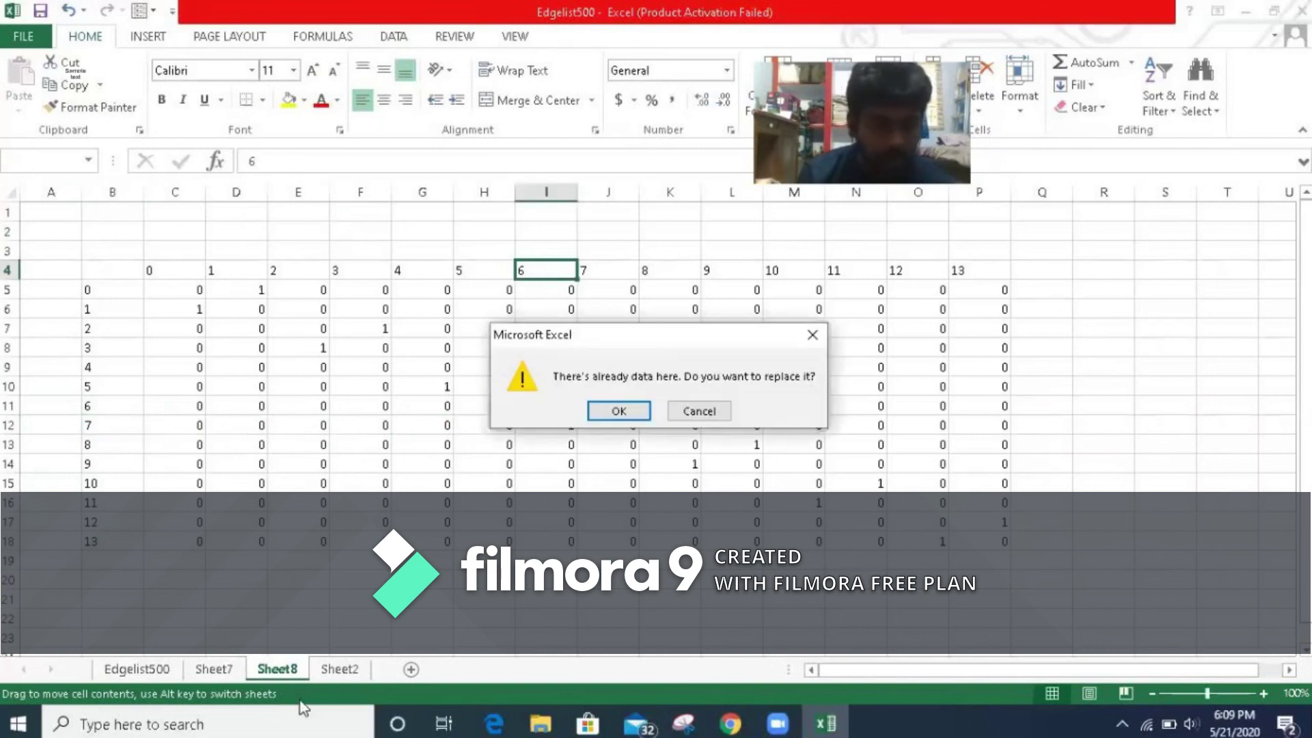
{"action": "left_click", "coordinate": [812, 334]}
{"action": "left_click", "coordinate": [339, 668]}
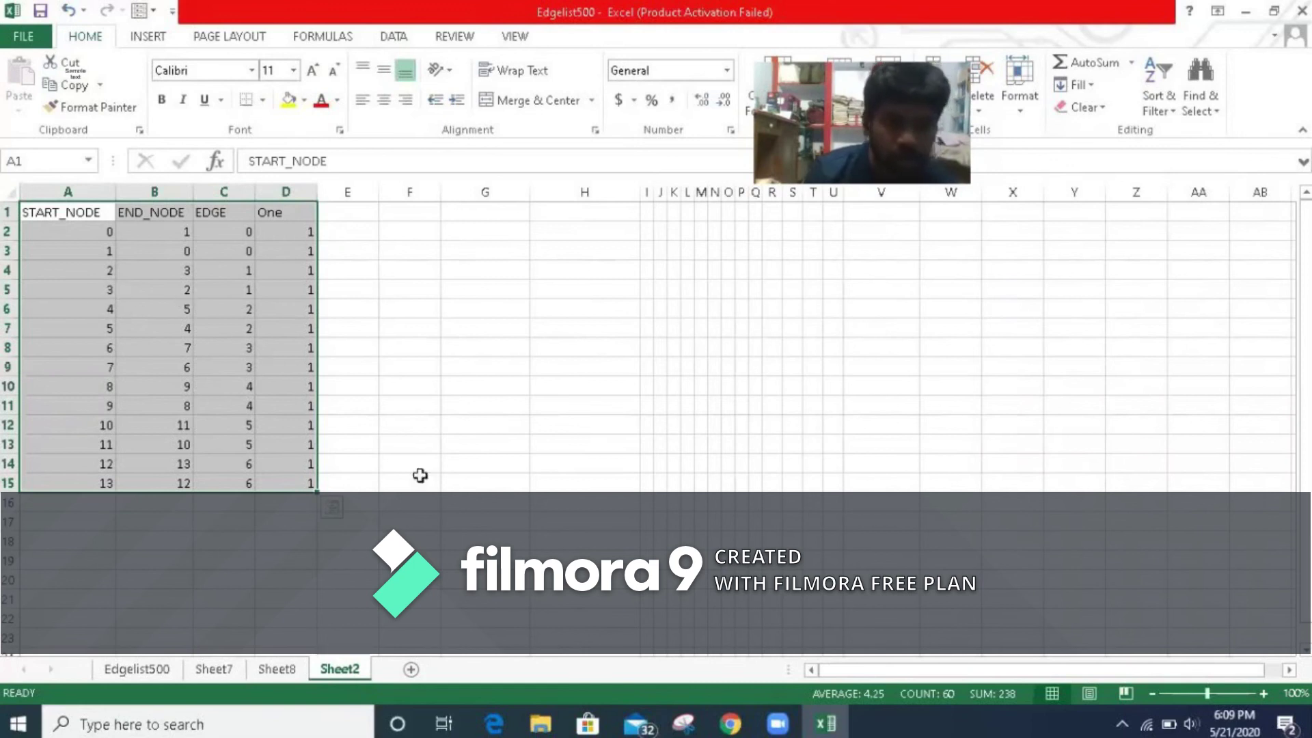
Step: Return to the Sheet8 matrix and select B8:E8 to check node 3's row
{"action": "left_click", "coordinate": [266, 671]}
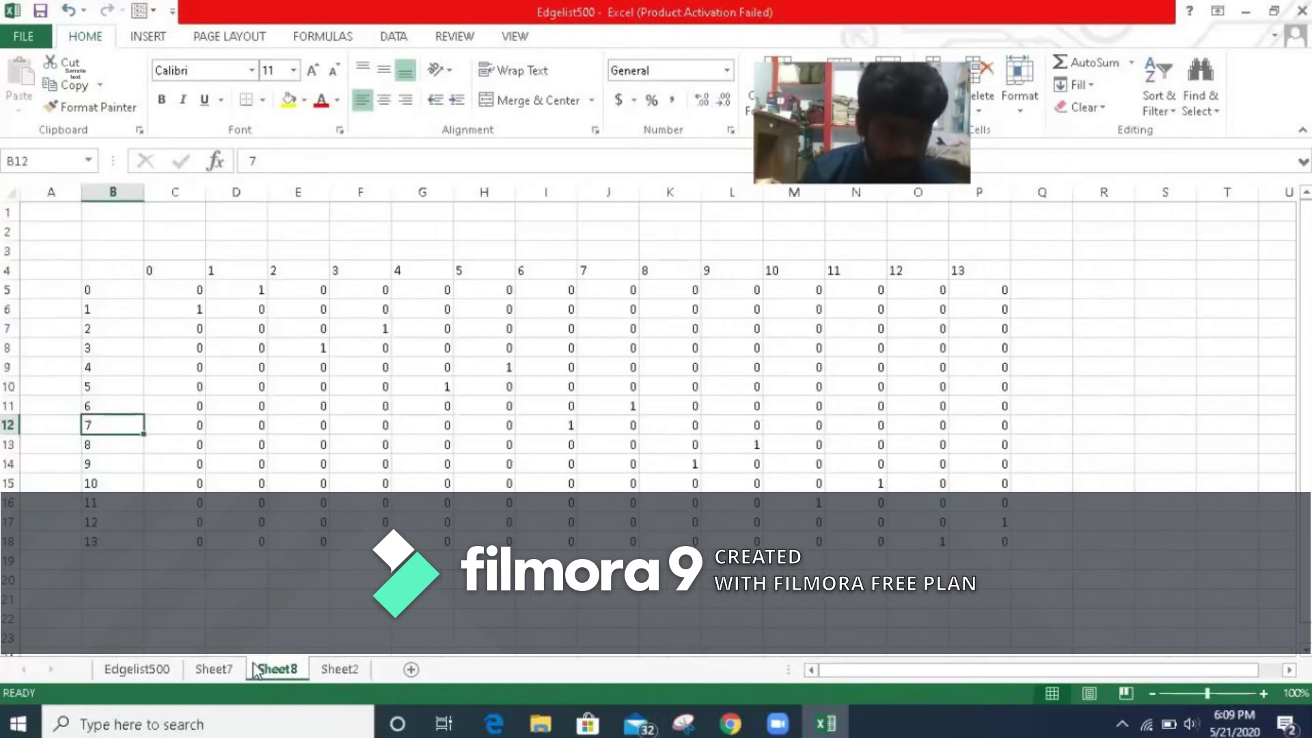
{"action": "left_click", "coordinate": [105, 352]}
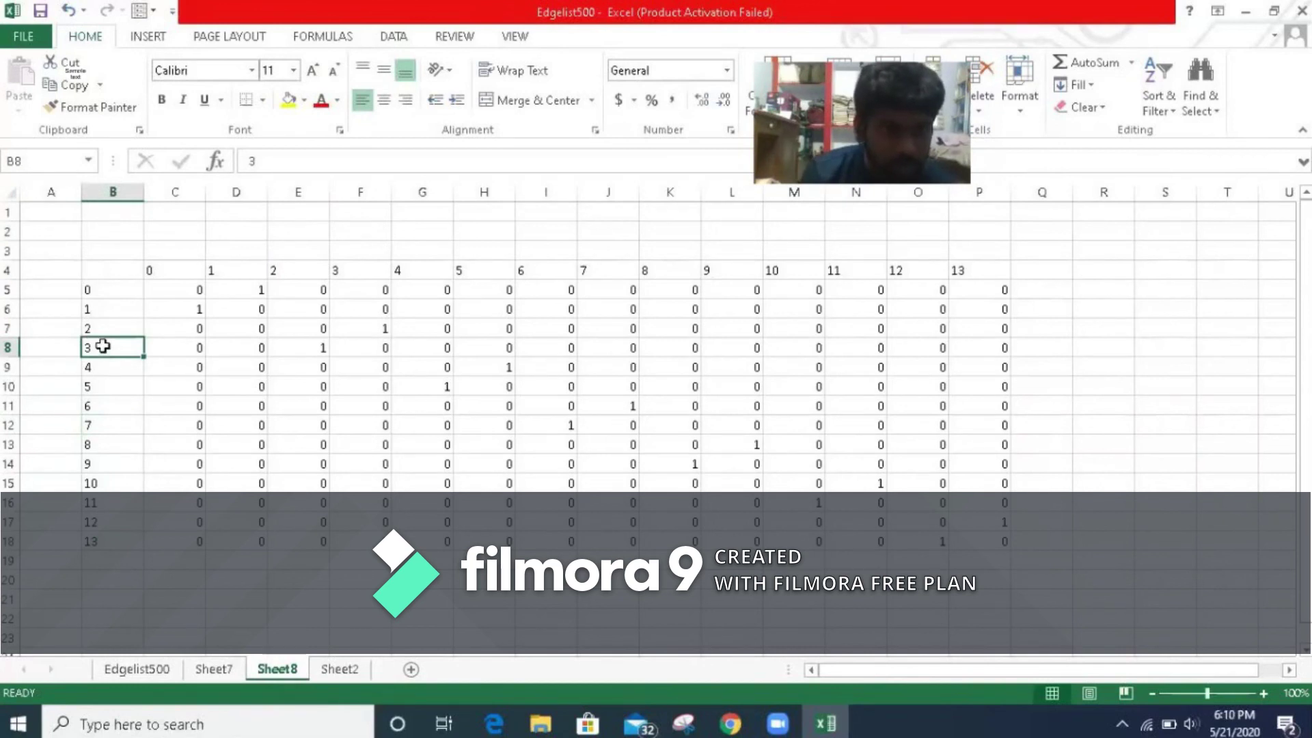
{"action": "mouse_move", "coordinate": [103, 346]}
{"action": "left_mouse_down"}
{"action": "mouse_move", "coordinate": [307, 353]}
{"action": "mouse_move", "coordinate": [305, 269]}
{"action": "mouse_move", "coordinate": [308, 351]}
{"action": "left_mouse_up"}
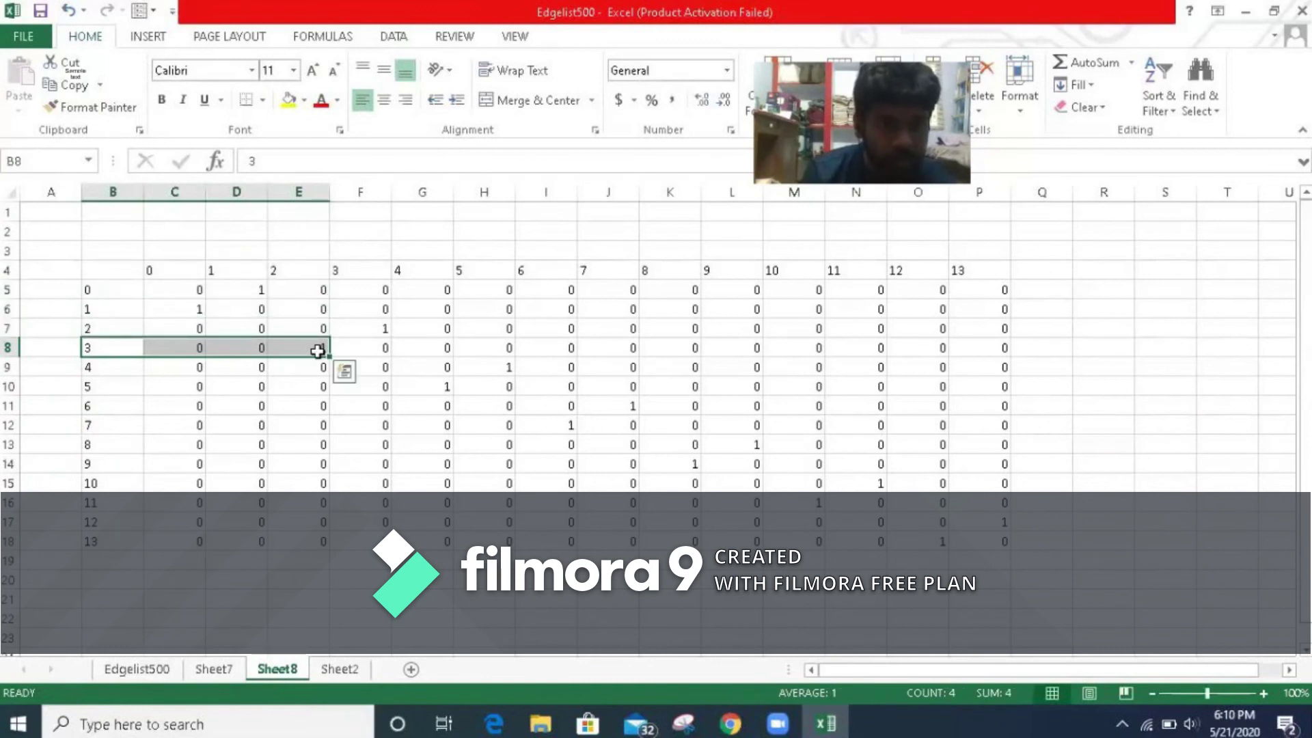